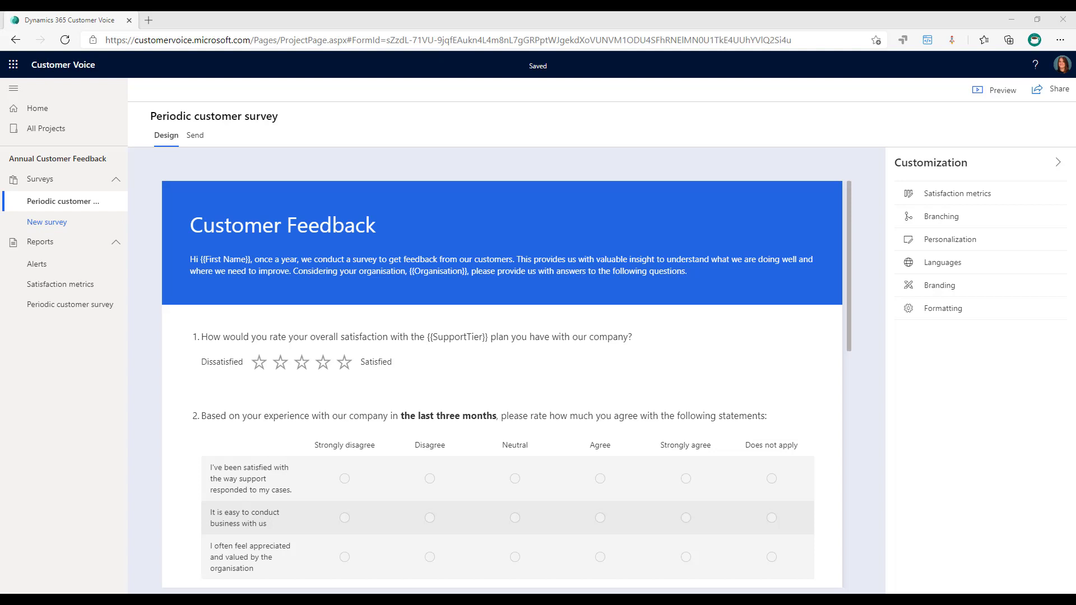
Step: Scroll down to the Post-survey message section below the default thank-you message
scroll(637, 380, down, 9)
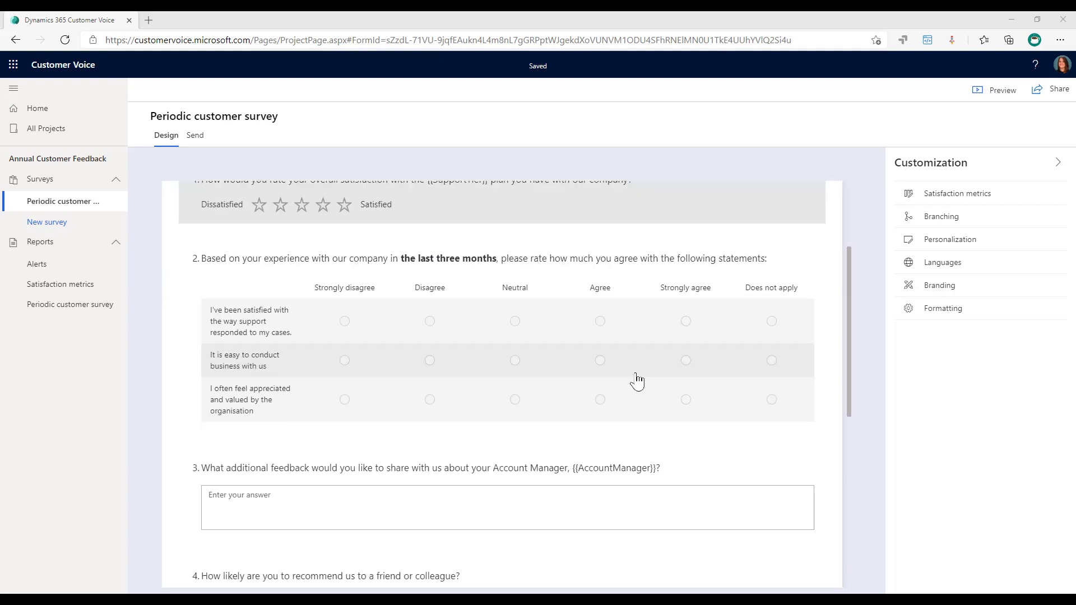
scroll(636, 380, down, 3)
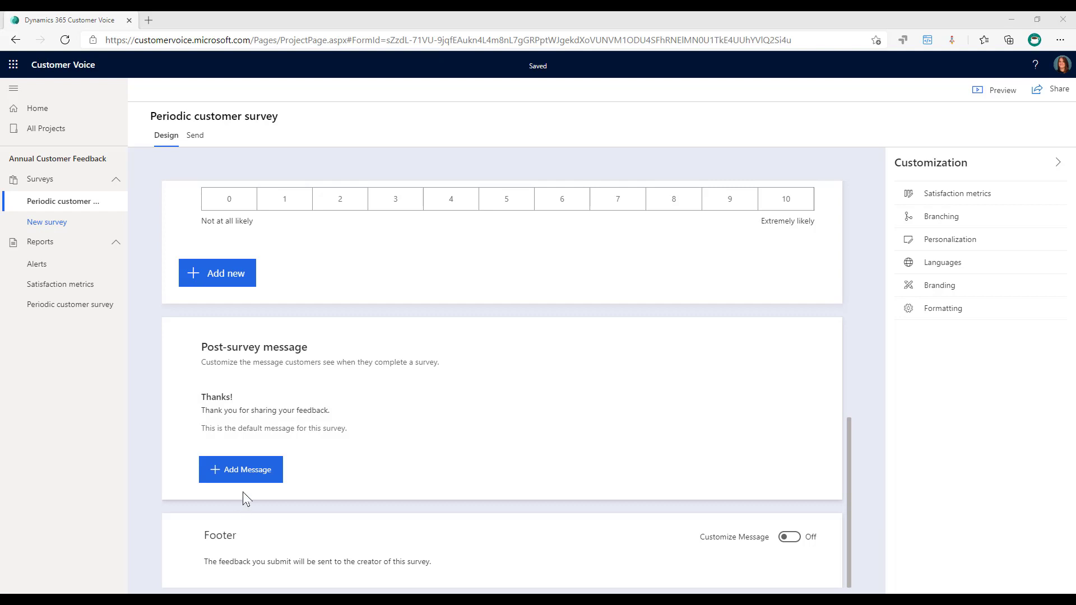
Step: Add a custom message headed '{{First Name}}, thank you for completing the survey' using the First Name variable
click(261, 481)
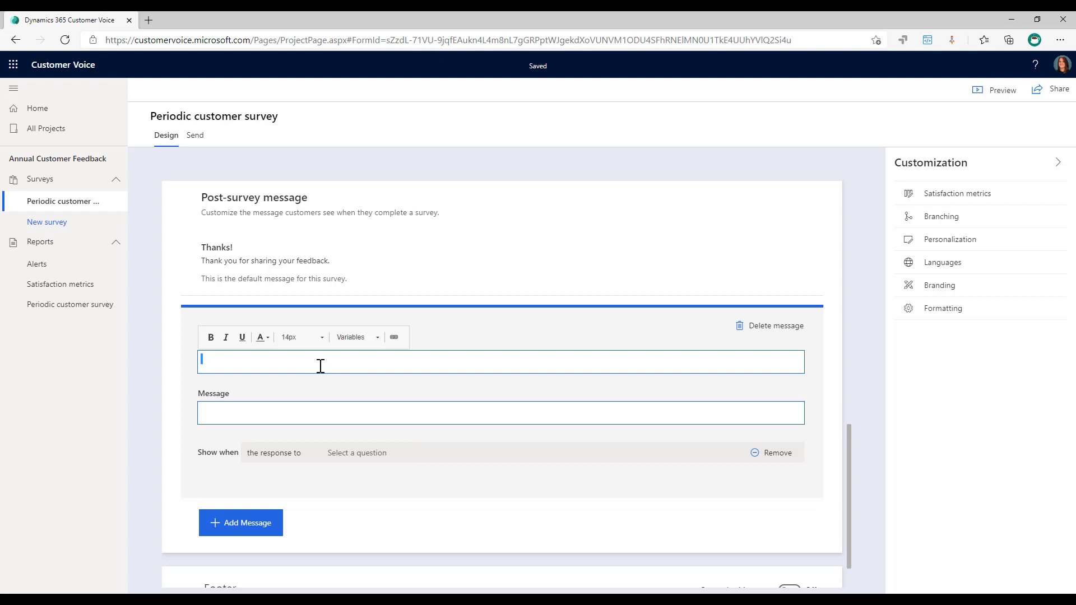
click(364, 337)
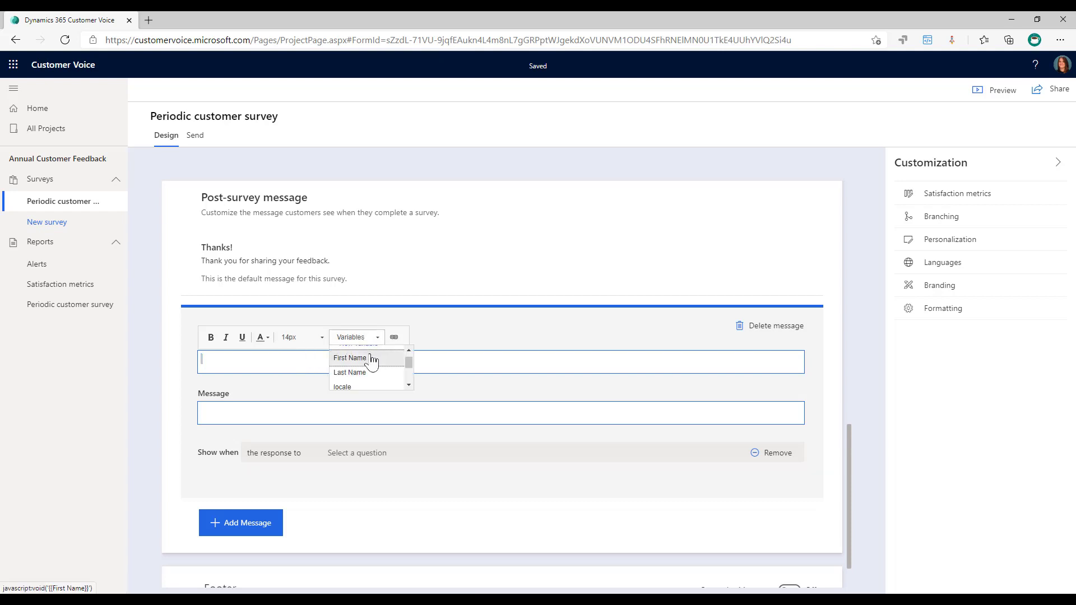
click(385, 358)
text(, thanks you for)
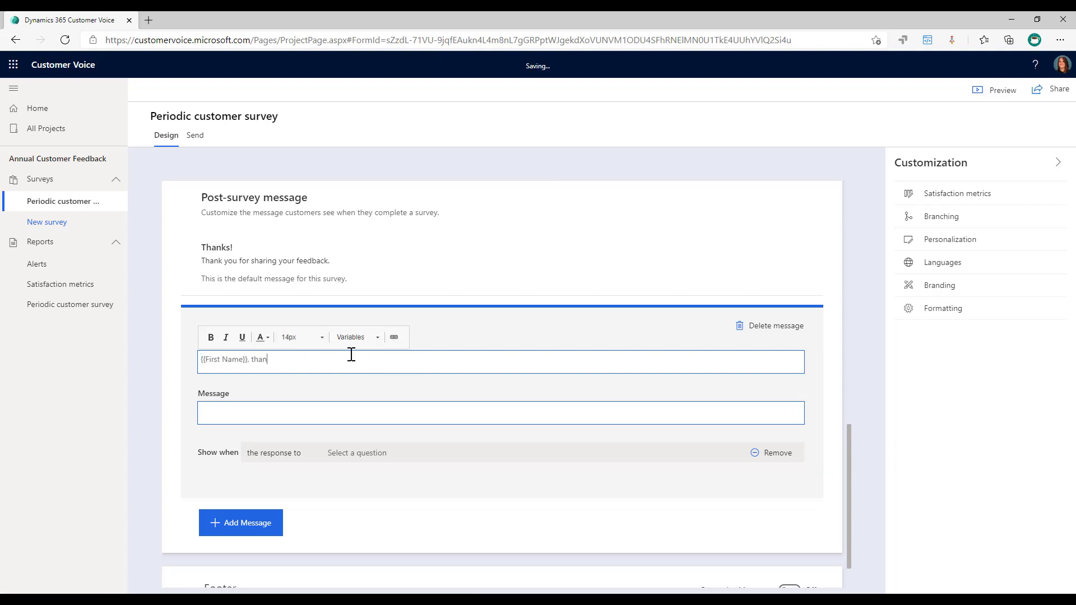
key(BackSpace)
key(BackSpace)
key(BackSpace)
key(BackSpace)
key(BackSpace)
key(BackSpace)
key(BackSpace)
key(BackSpace)
key(BackSpace)
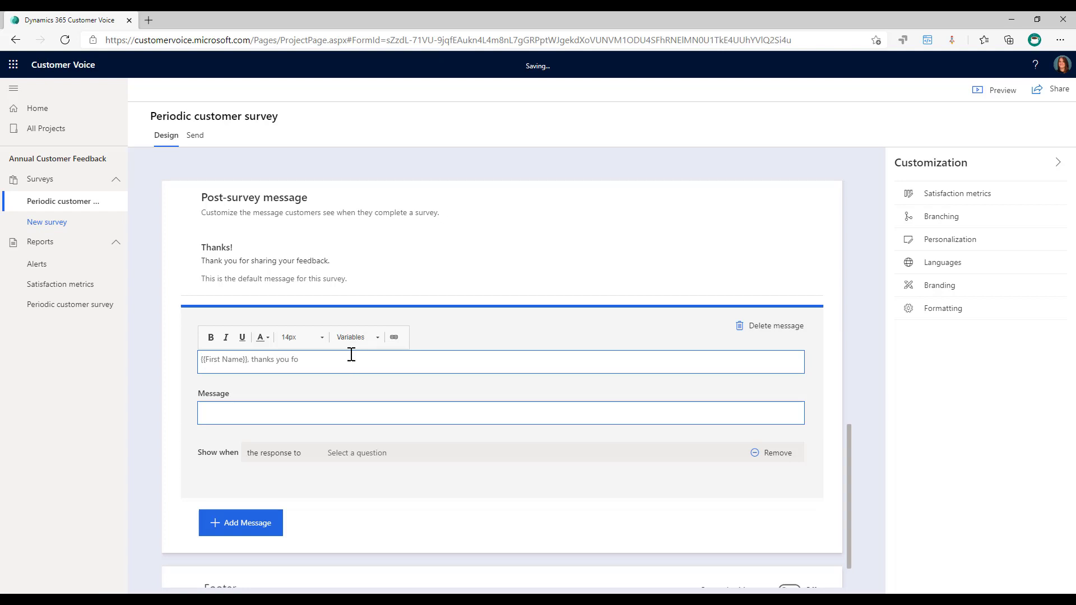
text(you for)
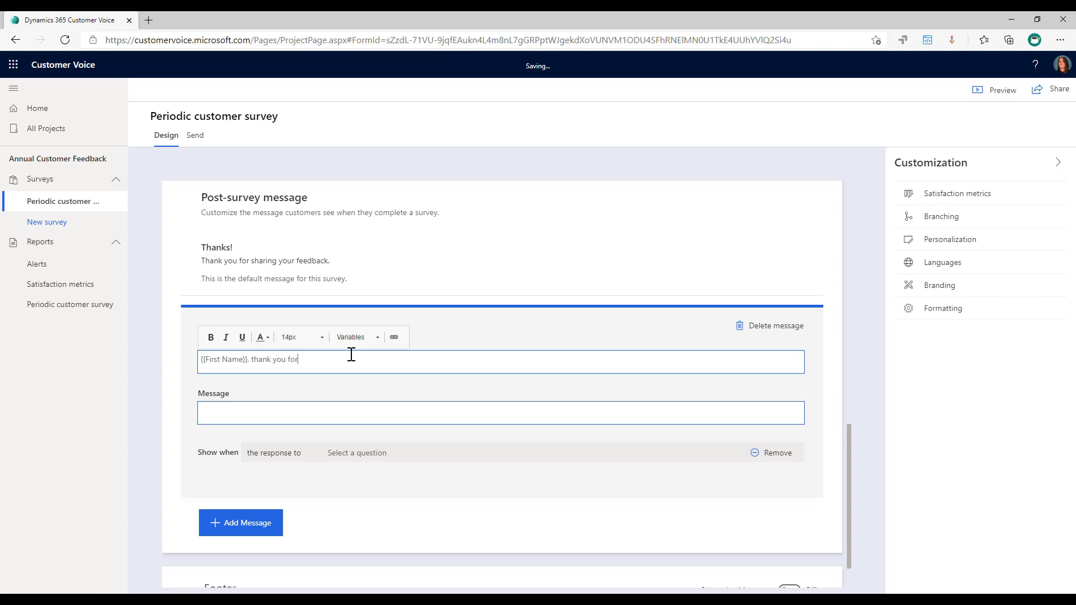
text( completing the survey!)
Step: Write the body 'We appreciate you being a Gold level client. Thanks for being awesome!' followed by a rocket emoji
click(218, 413)
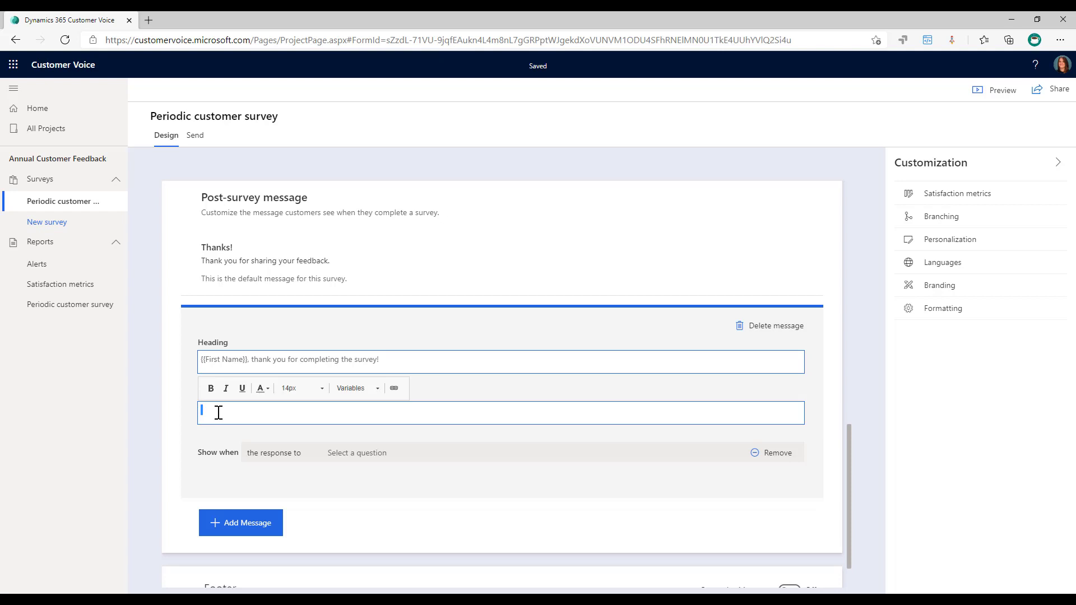
text(We appreciate you)
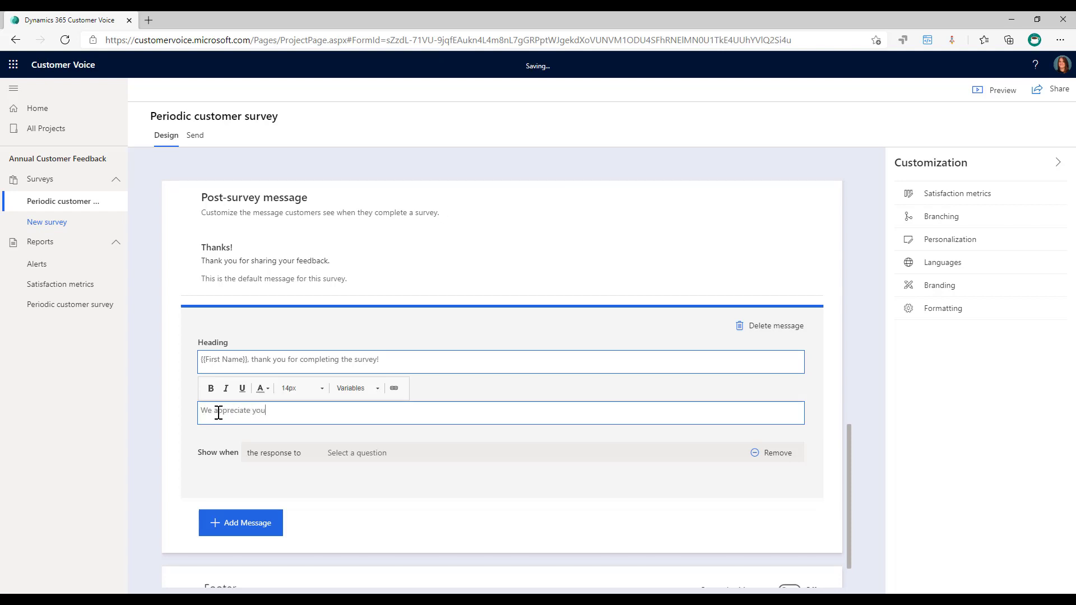
text( being a Gold l)
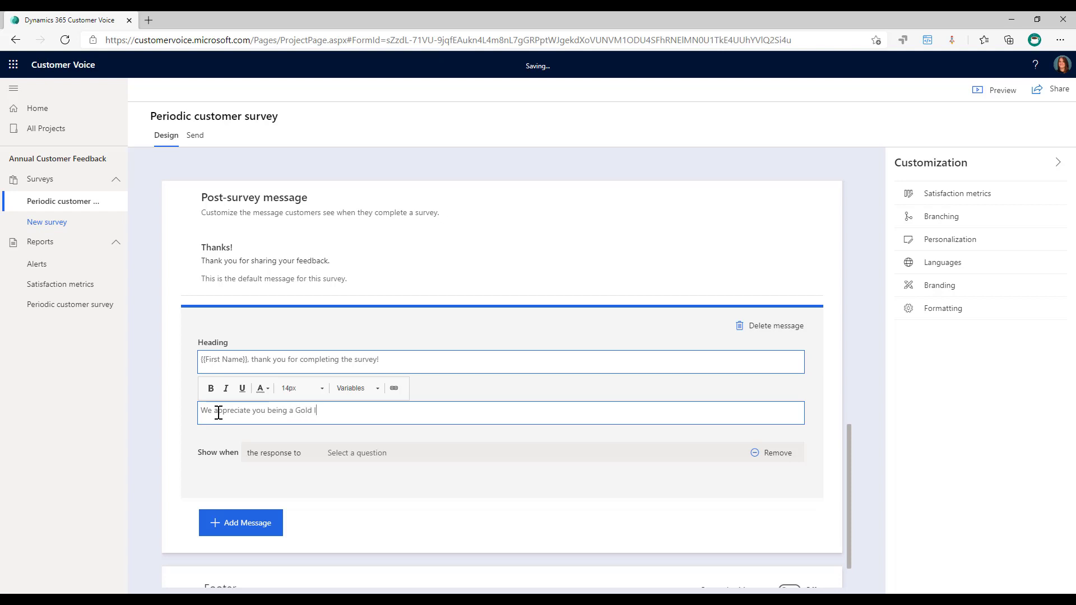
text(evel client. Thanks for being awe)
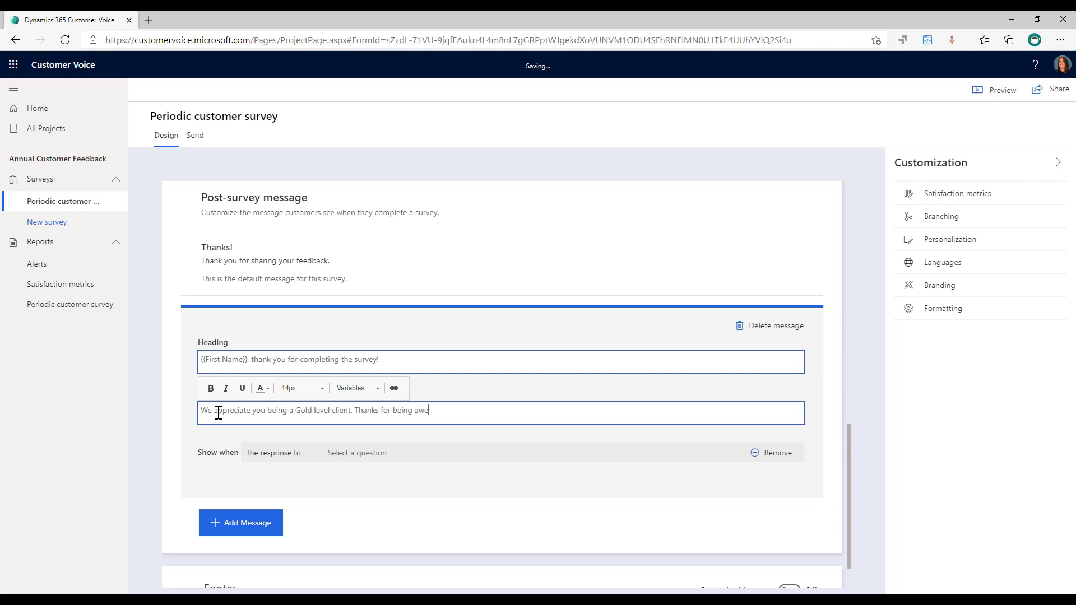
text(some!)
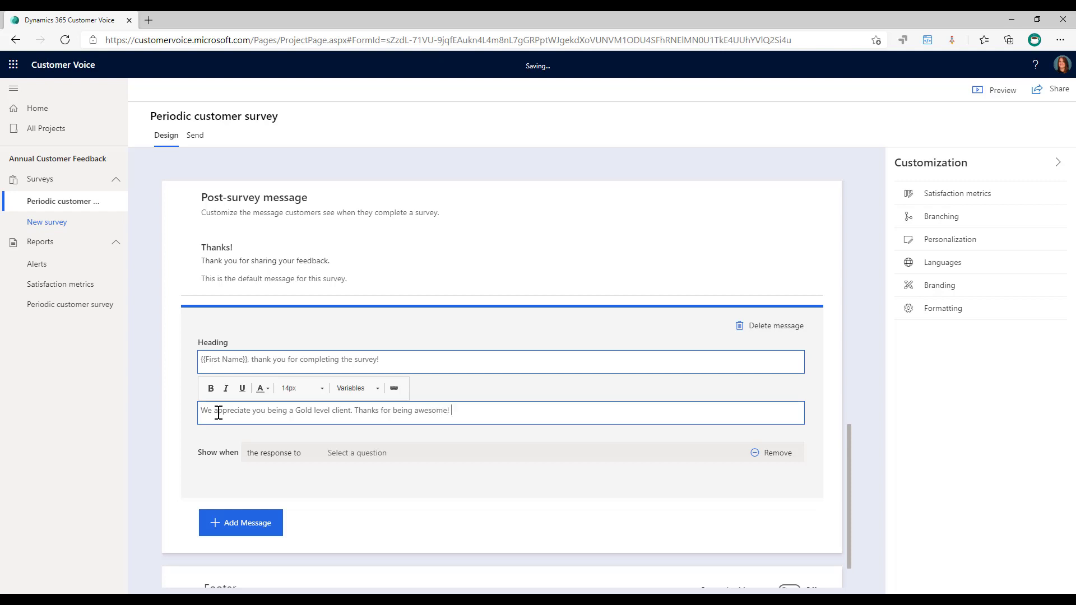
key(super+period)
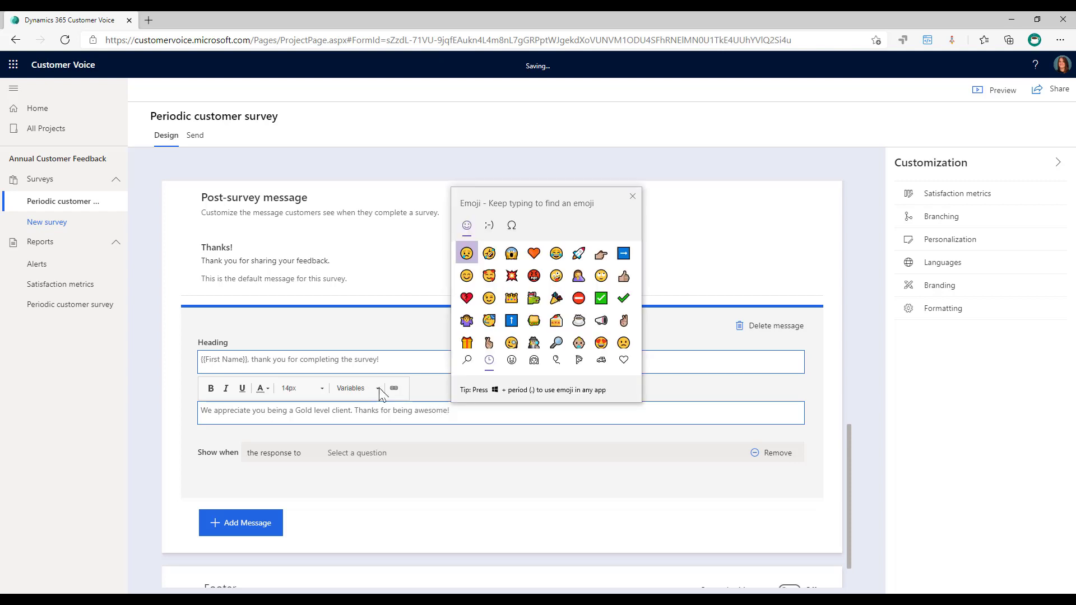
click(578, 254)
click(445, 504)
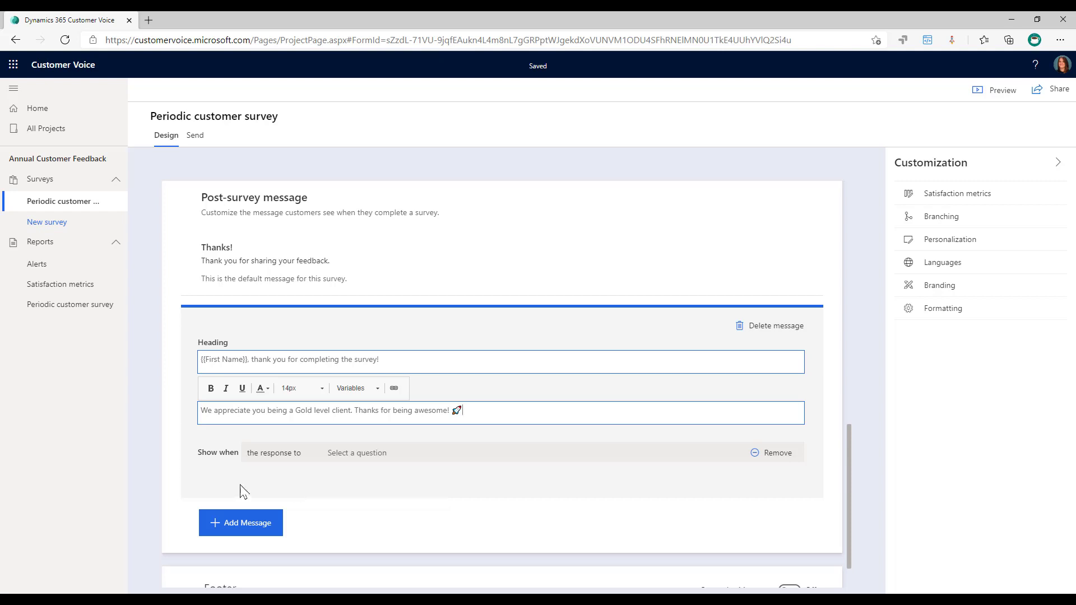
Step: Set the message to show when the variable SupportTier equals Gold
click(297, 458)
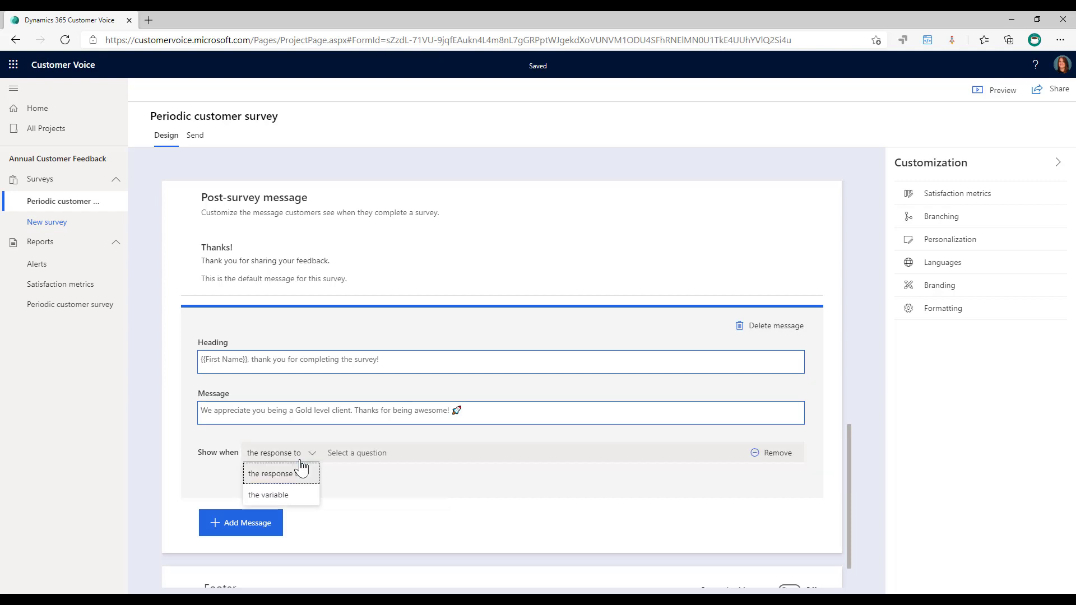
click(285, 497)
click(423, 457)
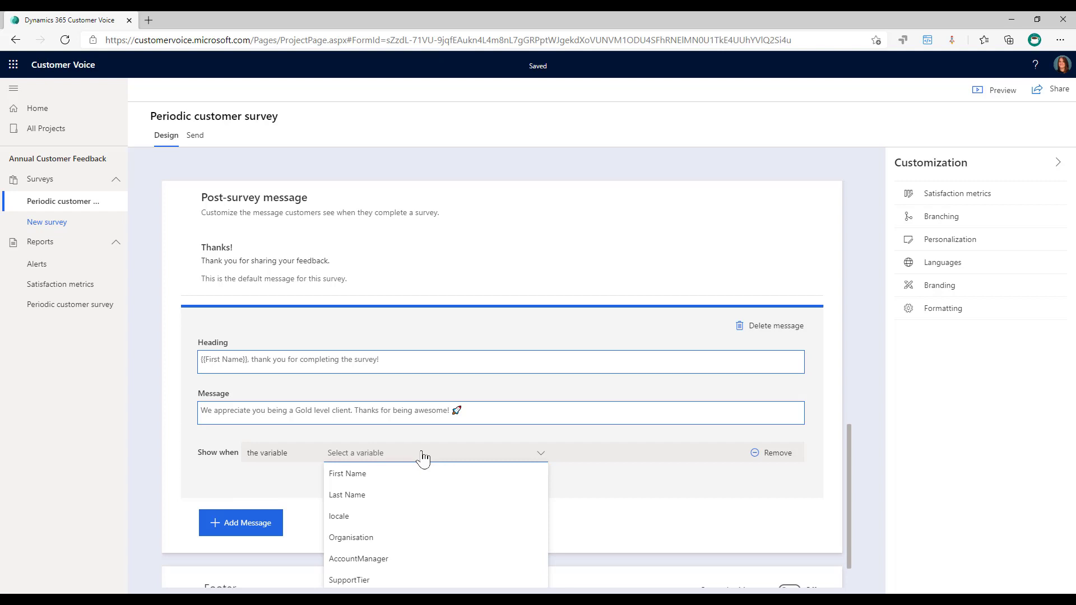
scroll(420, 529, down, 1)
click(401, 528)
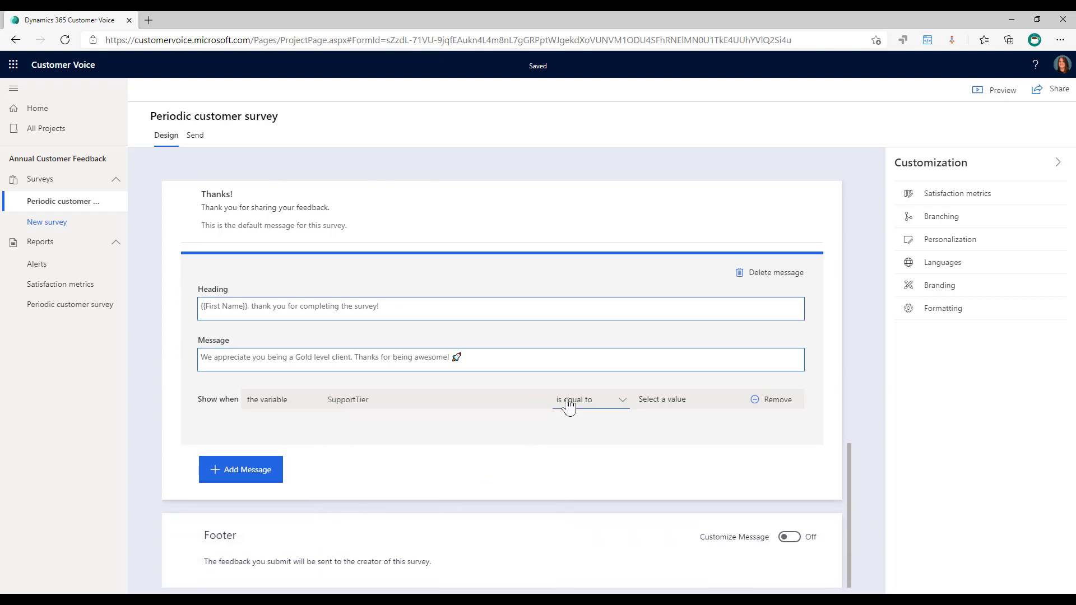
click(686, 401)
text(Gold)
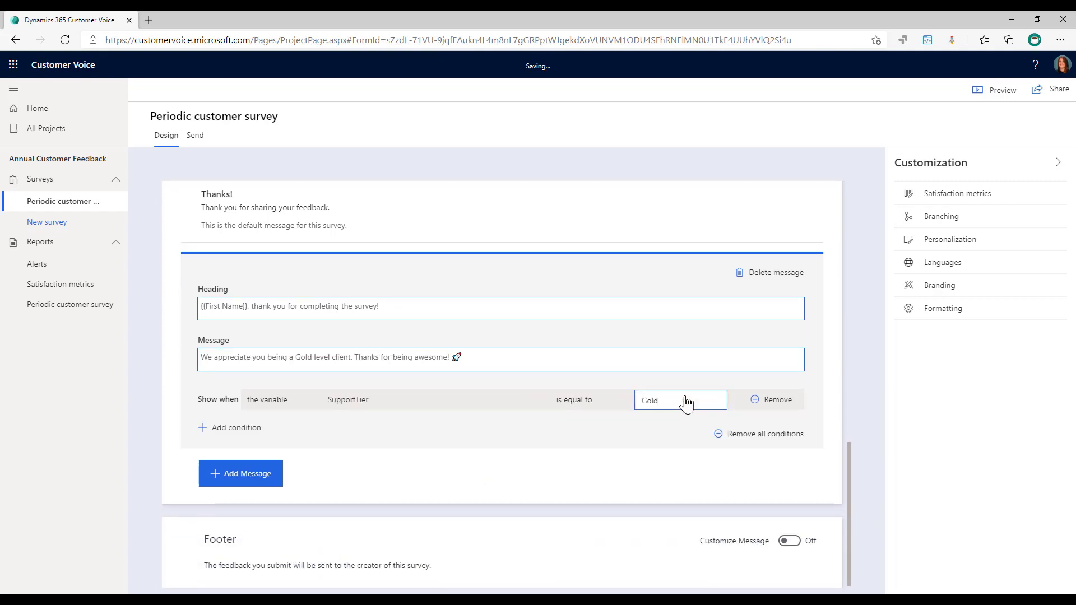
click(602, 480)
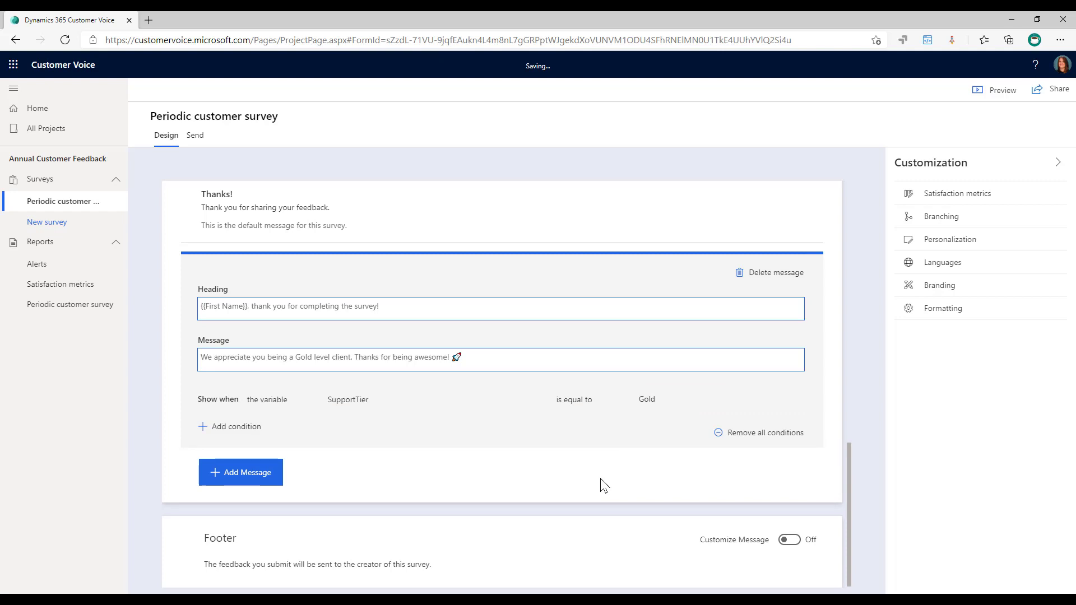
Step: Add a second condition on the overall satisfaction question, leaving 'is equal to' with no response chosen
click(236, 428)
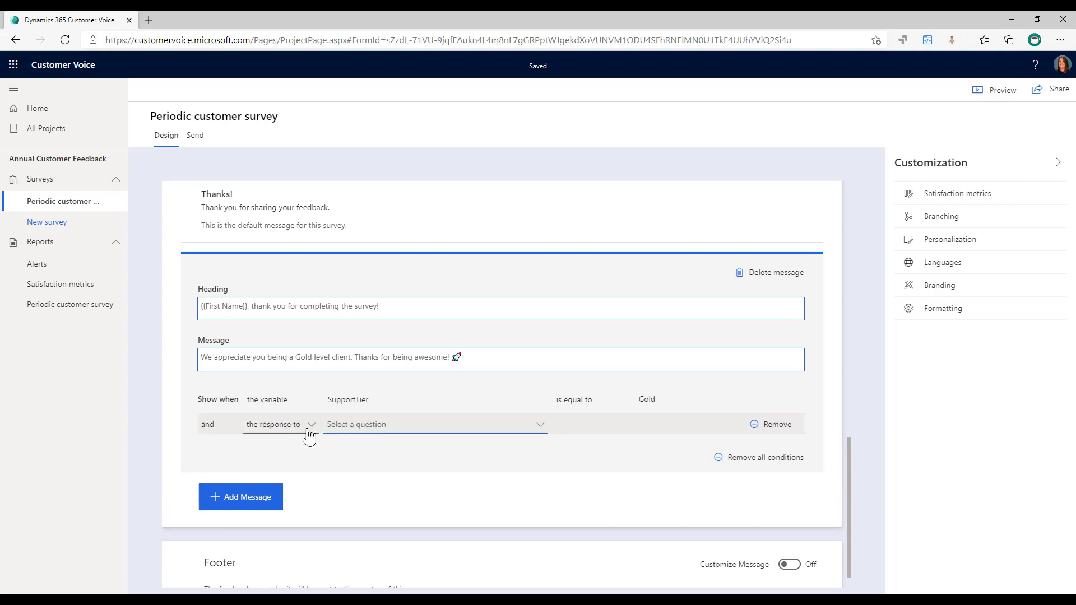
click(309, 433)
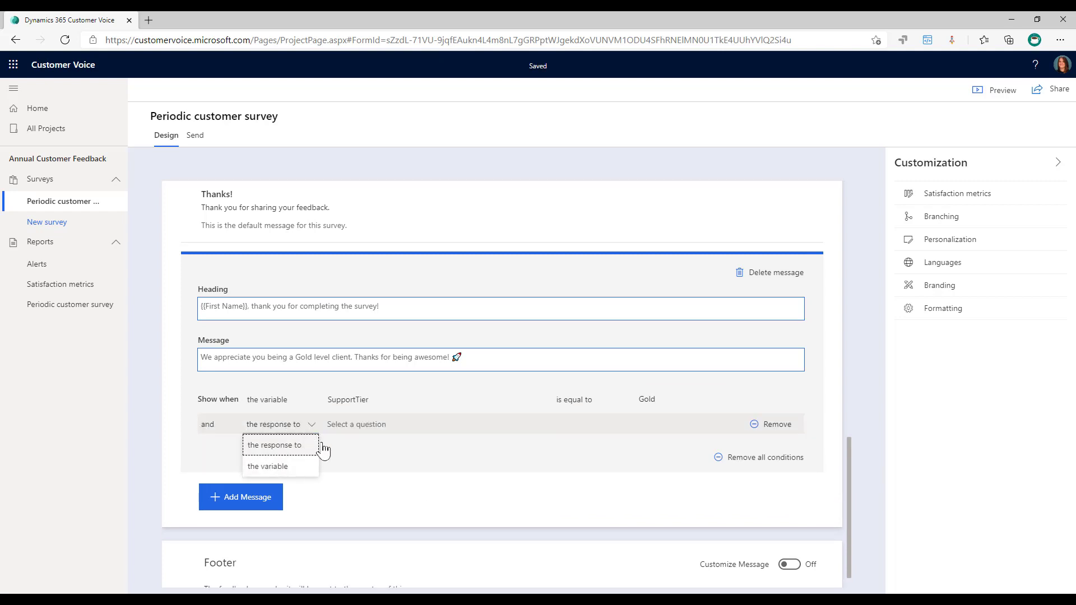
click(320, 446)
click(381, 434)
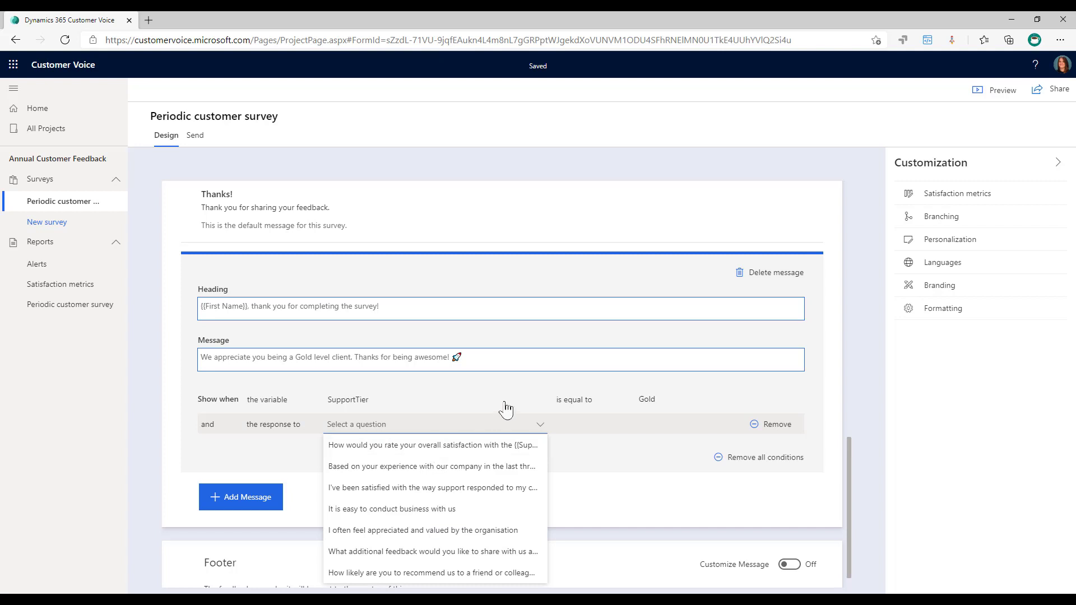
click(535, 447)
click(643, 431)
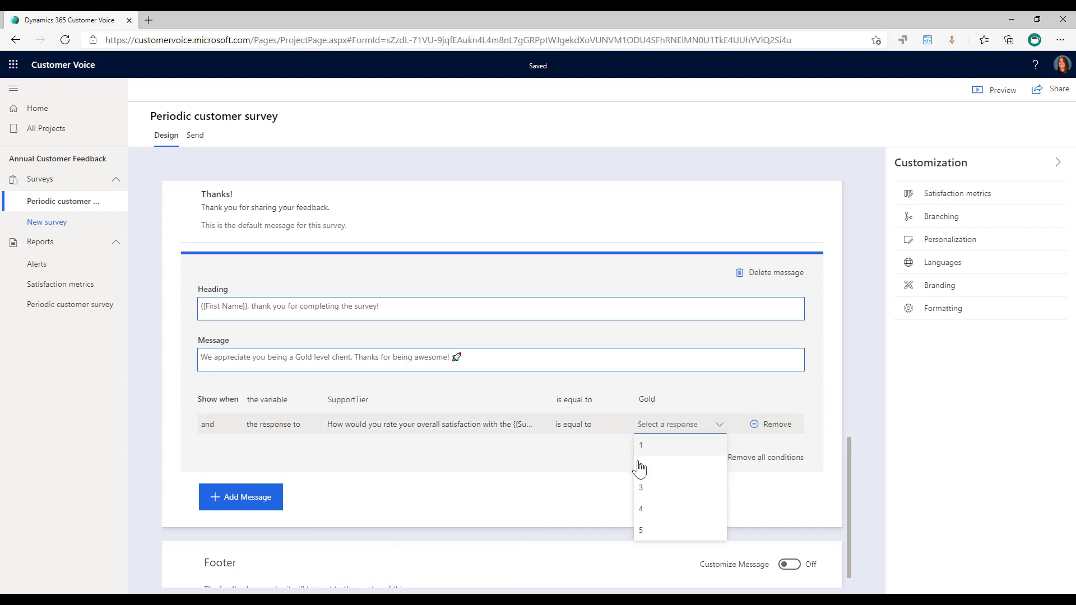
click(613, 483)
click(575, 432)
click(530, 491)
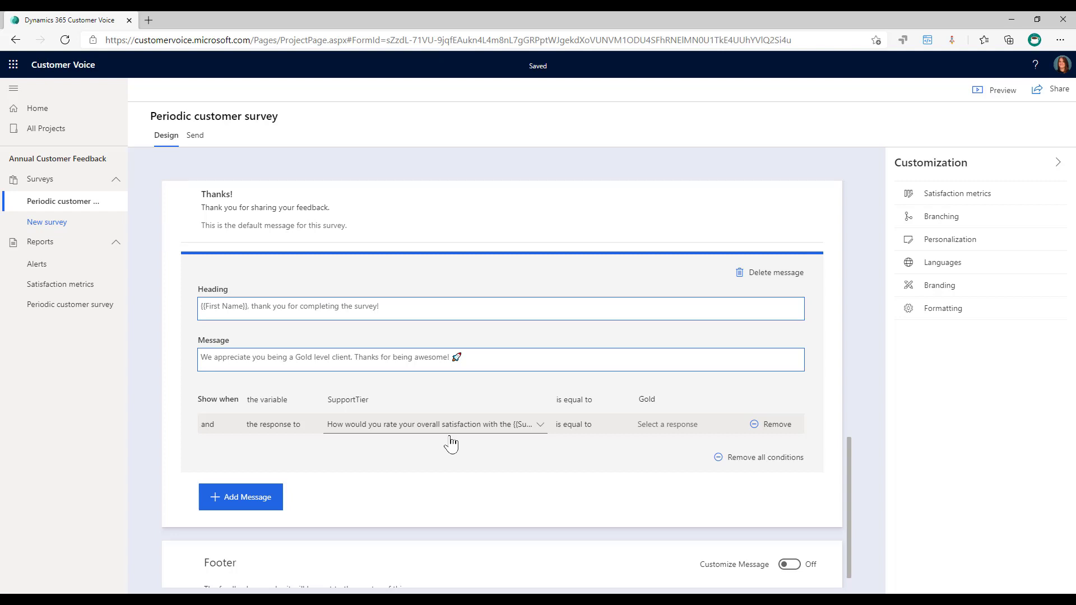
Step: Remove the extra question-based condition and add another custom post-survey message
click(757, 425)
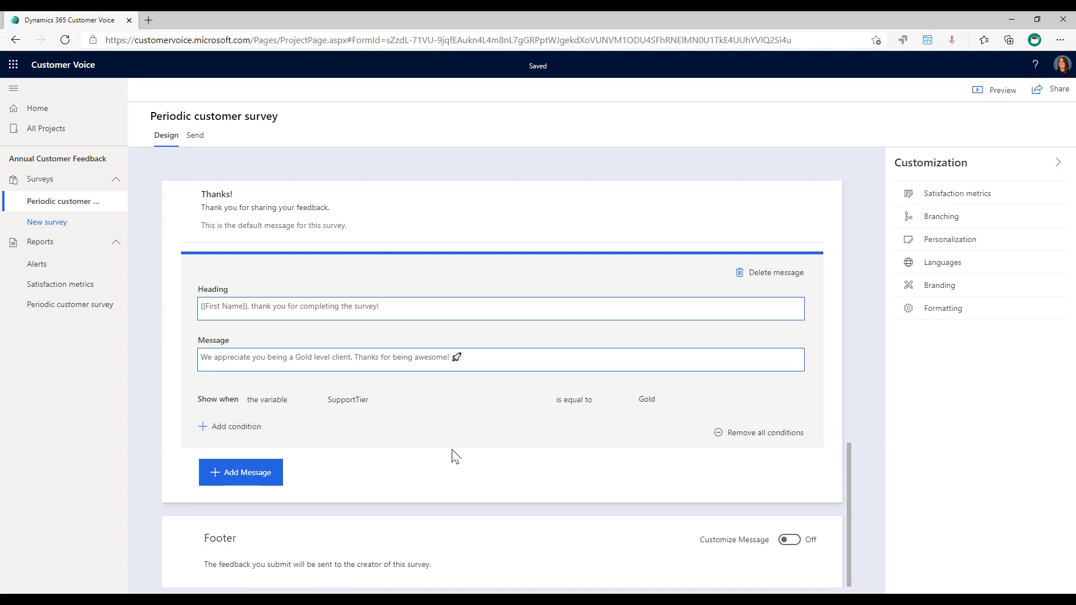
click(232, 482)
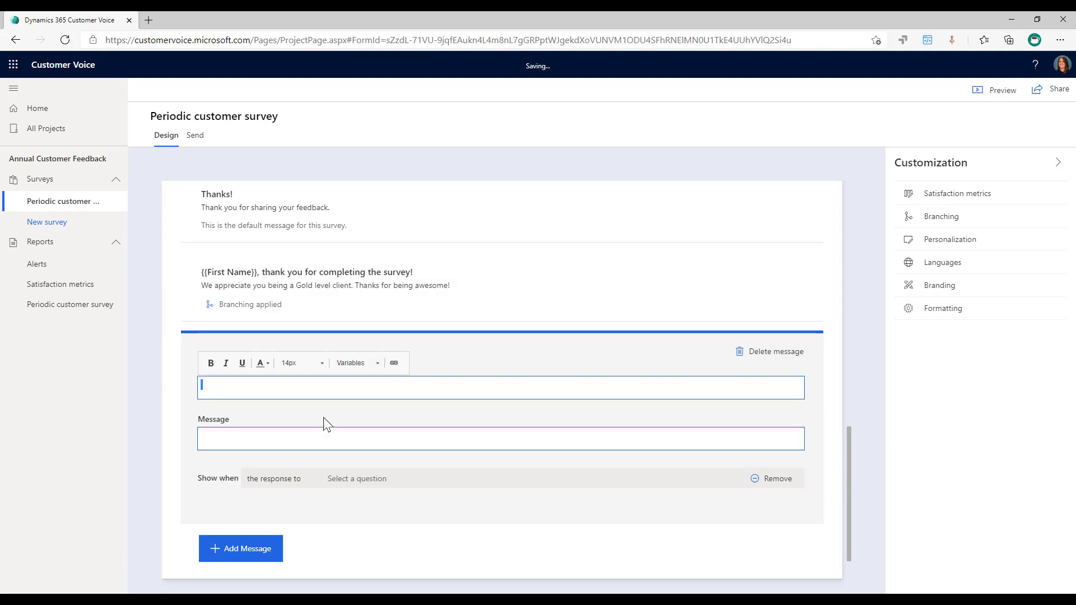
click(461, 288)
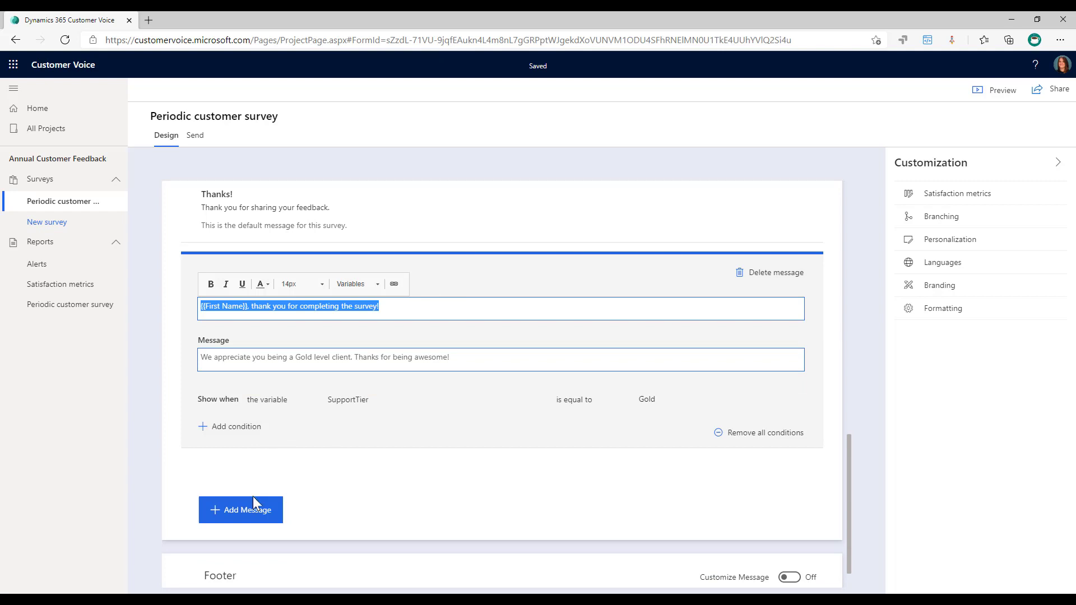
click(247, 518)
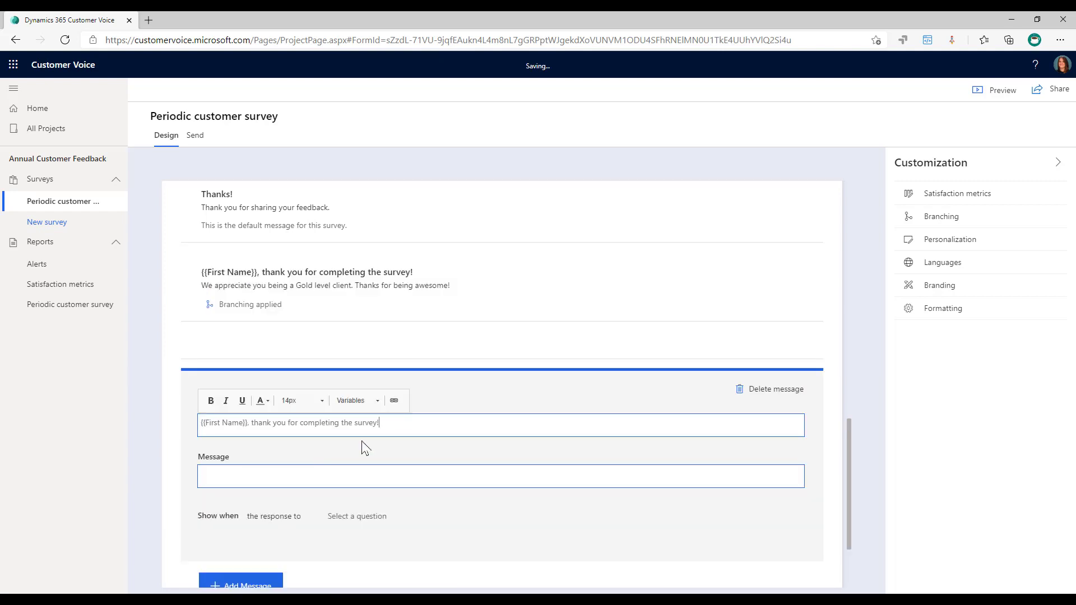
Step: Write the Silver-client body text inviting readers to Click here for the Gold plan's extra benefits
click(329, 473)
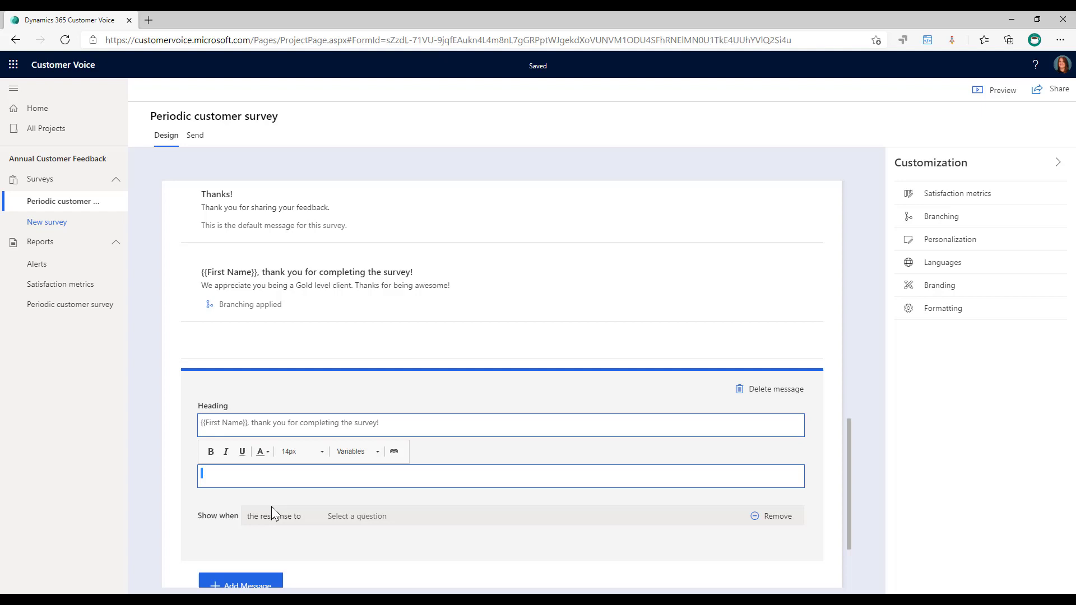
text(We apprecaite you bein a SIlver level client)
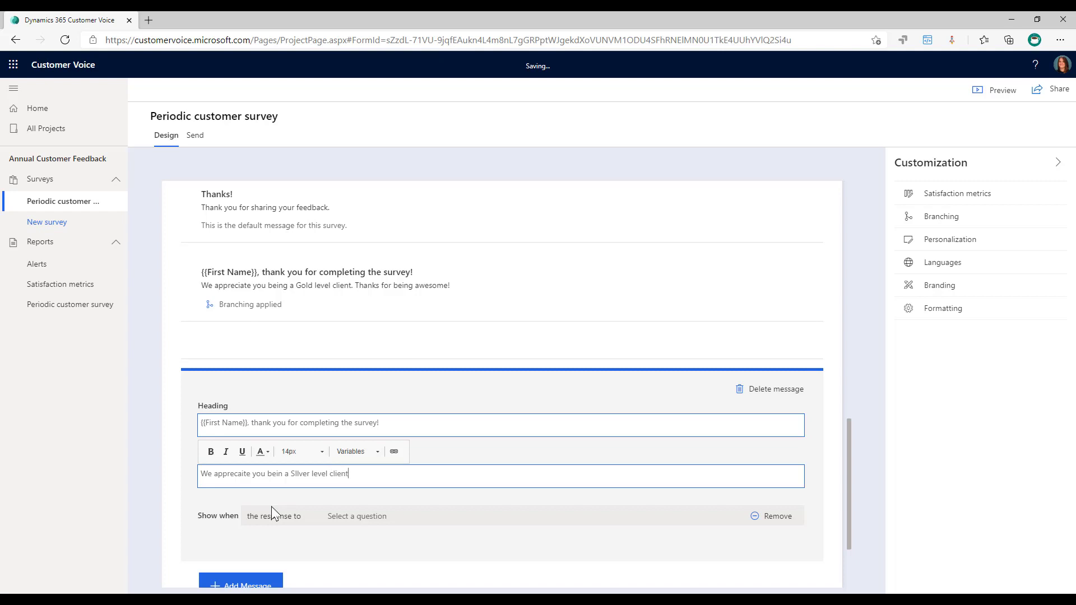
text(! Click here )
text(to see what e)
text(xt)
text(ra benefits our )
text(Ogld)
key(BackSpace)
key(BackSpace)
key(BackSpace)
key(BackSpace)
text(Gold plan gives you.)
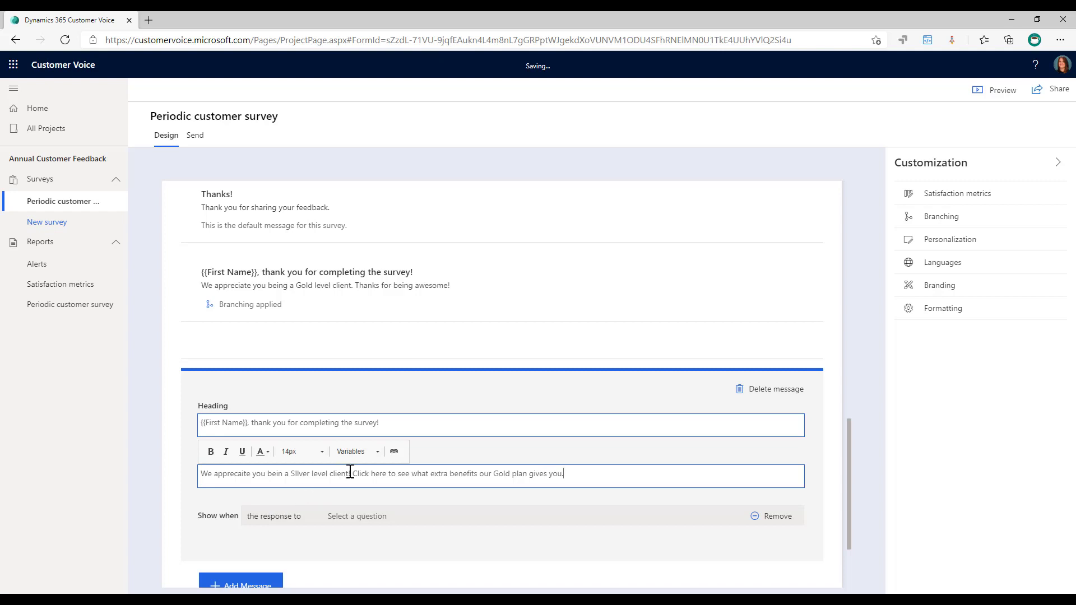
Step: Turn the words 'Click here' into a link with URL '#' and reselect the link text
drag(354, 474, 386, 475)
click(396, 454)
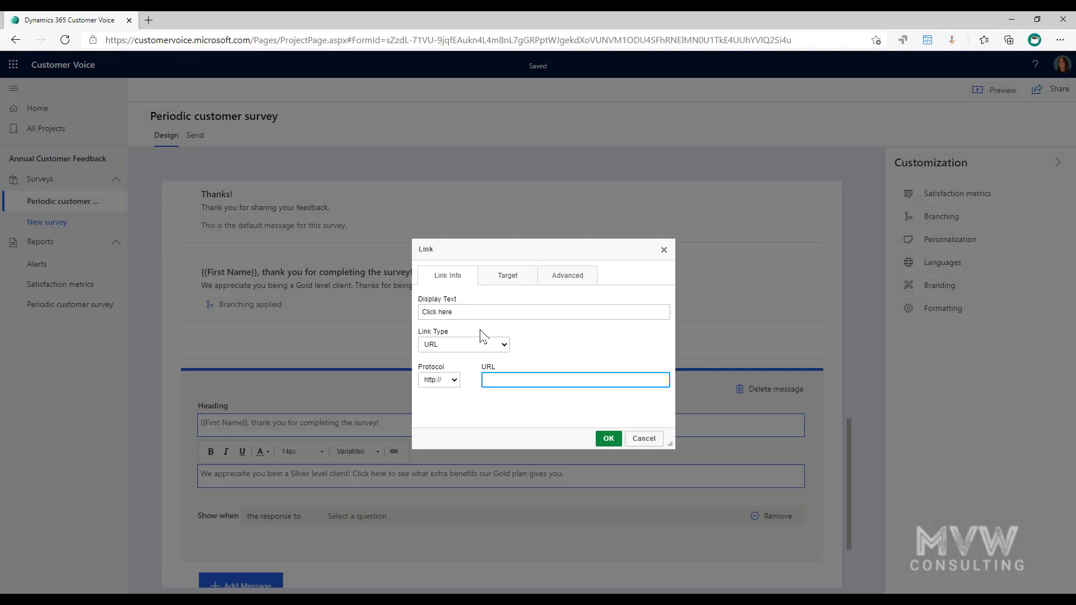
text(#)
click(608, 438)
click(513, 502)
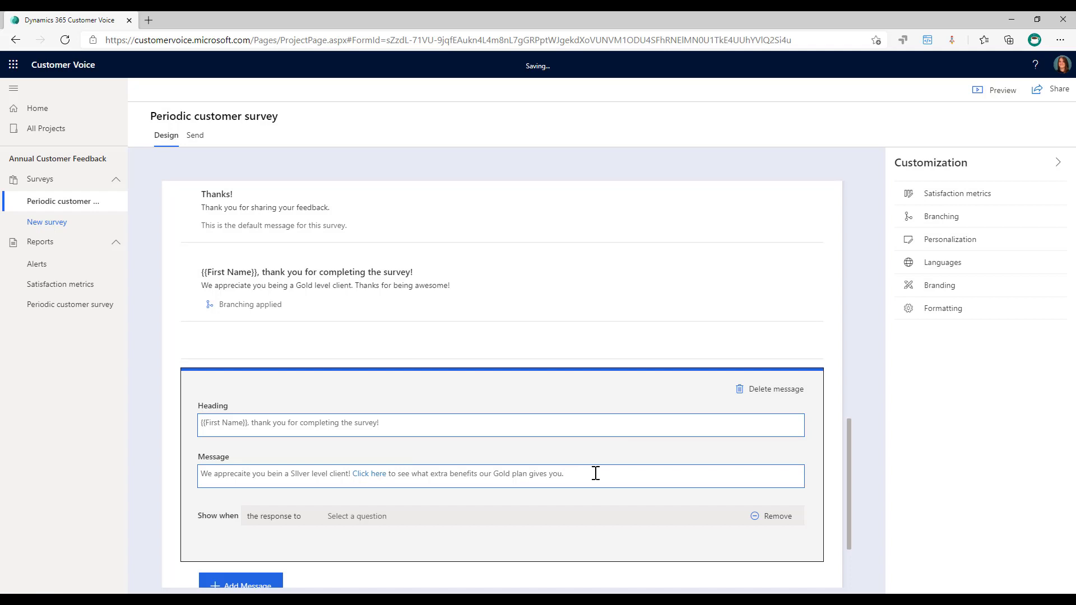
click(355, 474)
click(372, 474)
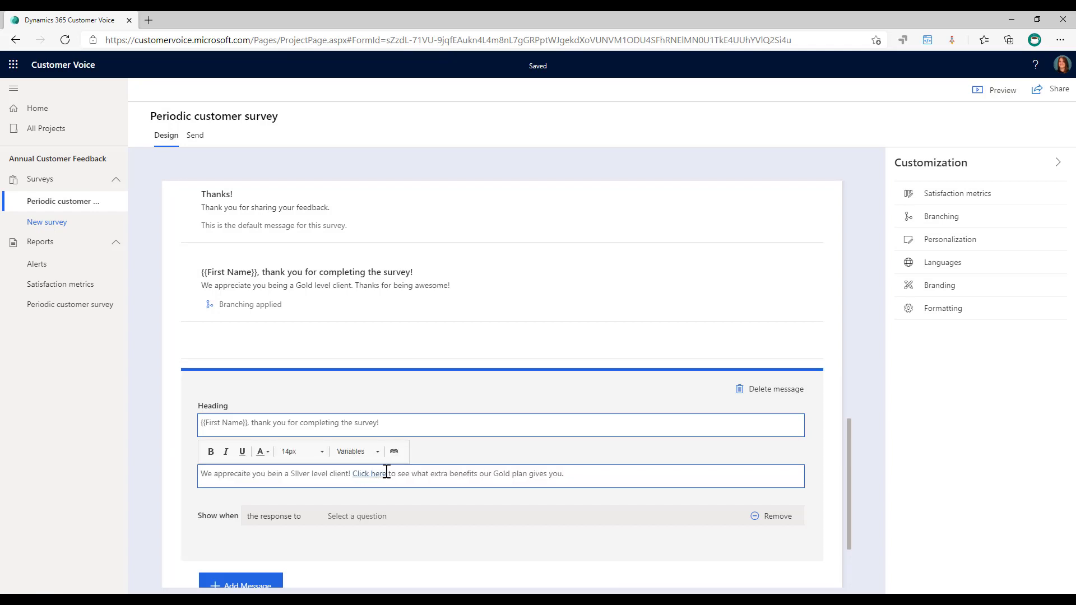
drag(387, 473, 352, 473)
Step: Bold the Click here link and show the Silver message only when SupportTier equals Silver
click(175, 457)
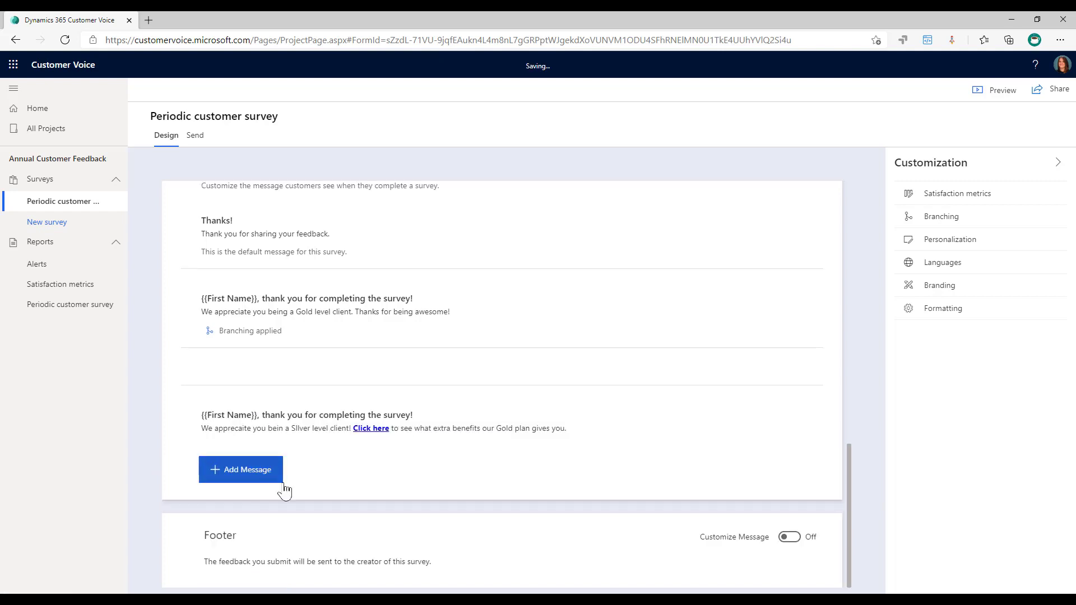
click(400, 432)
click(291, 542)
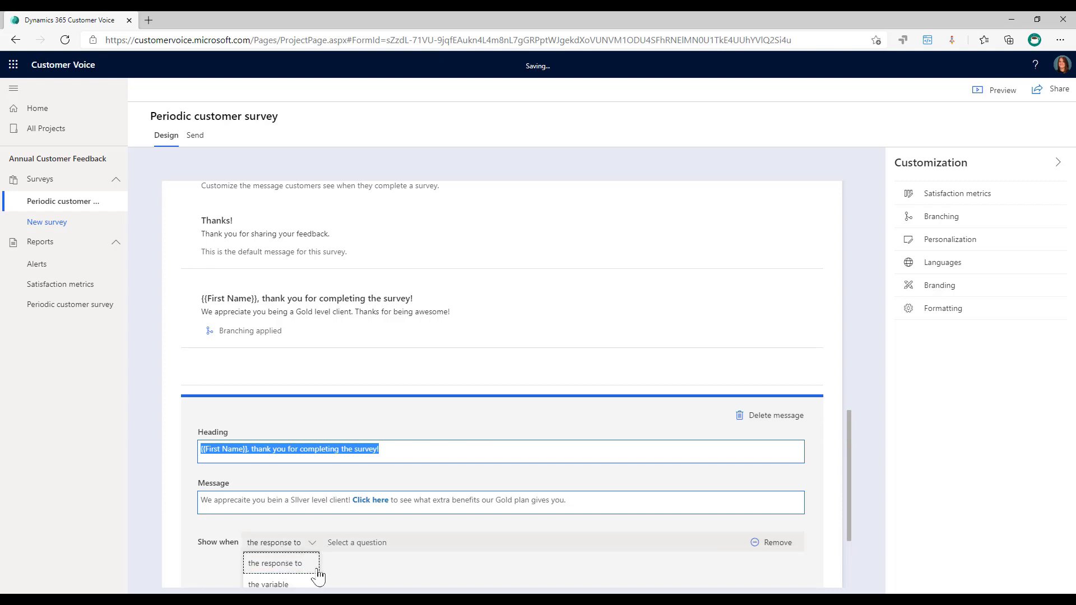
click(314, 565)
scroll(297, 538, down, 1)
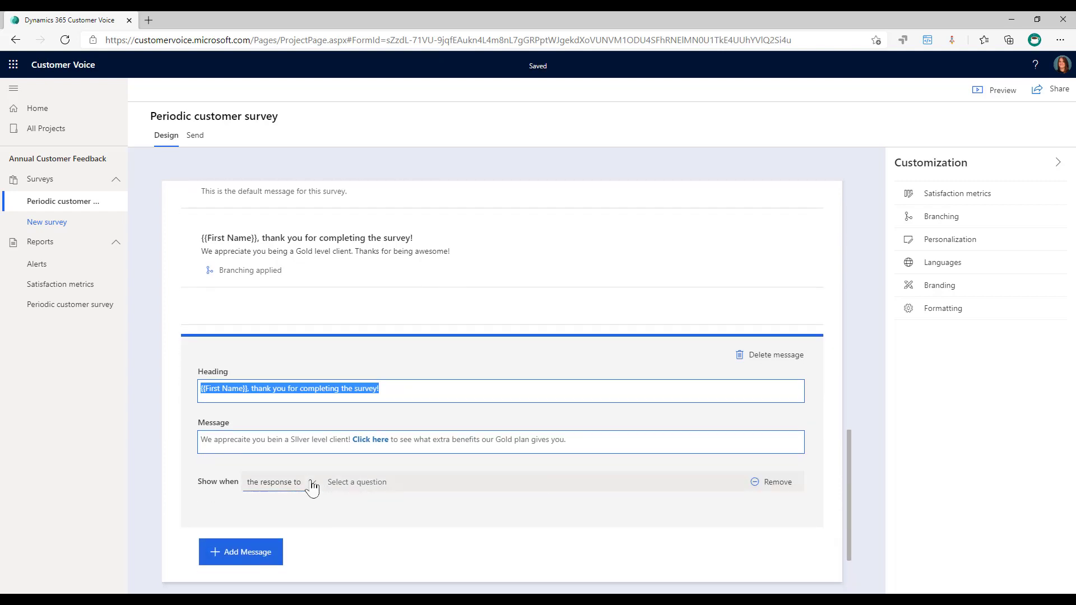
click(313, 488)
click(283, 523)
click(433, 484)
scroll(379, 552, down, 1)
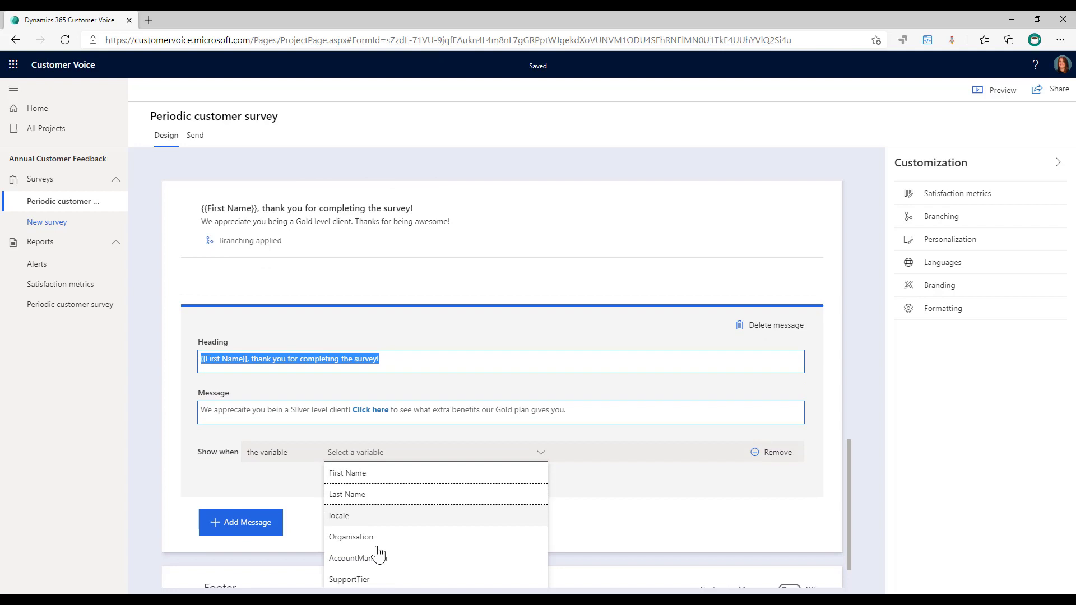
scroll(379, 554, down, 1)
click(392, 526)
click(683, 401)
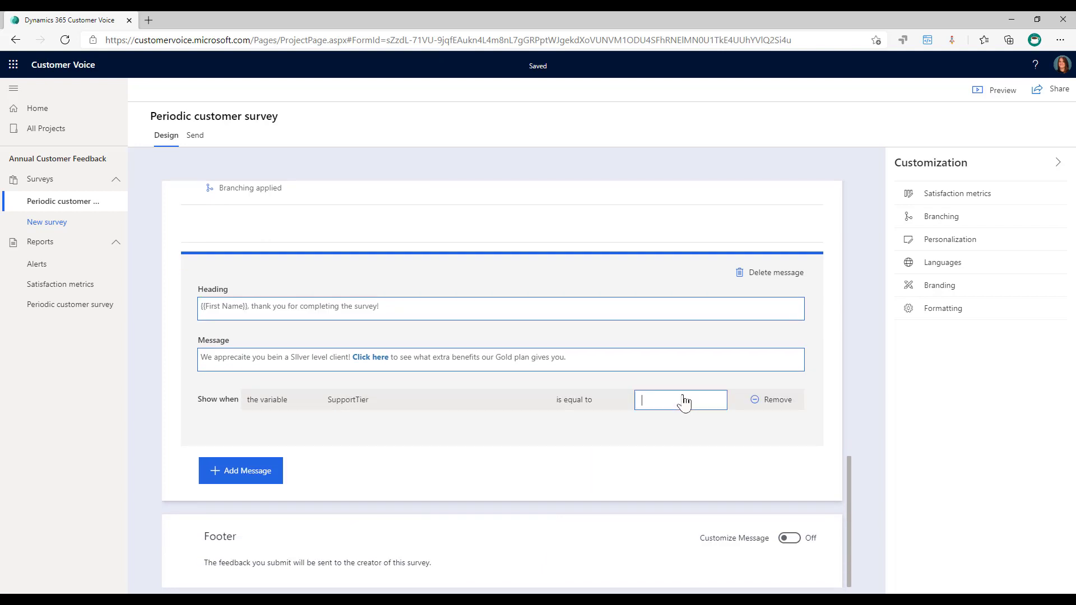
text(Silve)
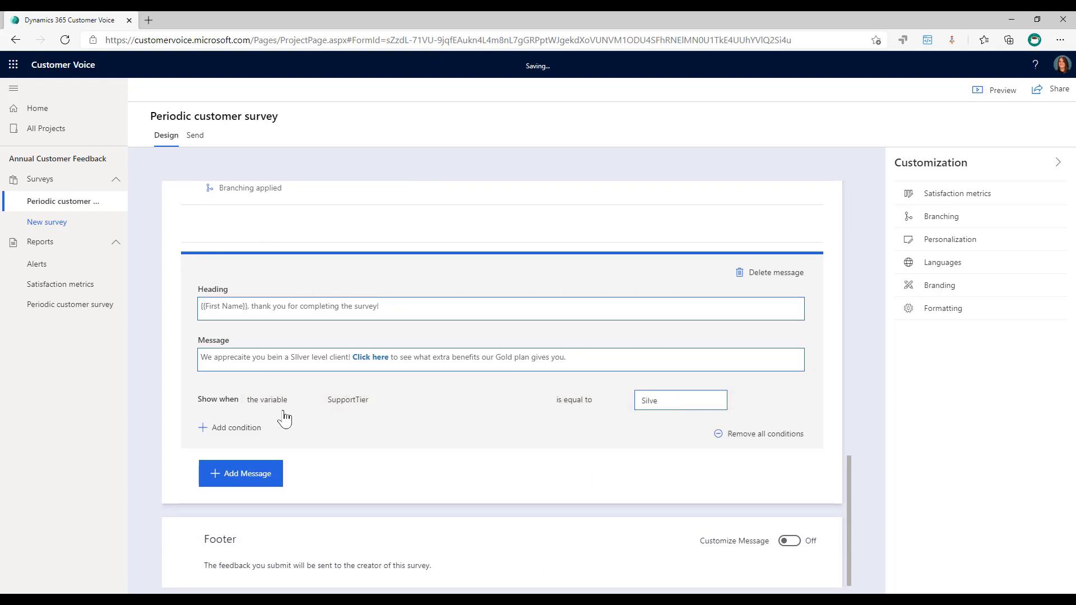
text(r)
click(166, 401)
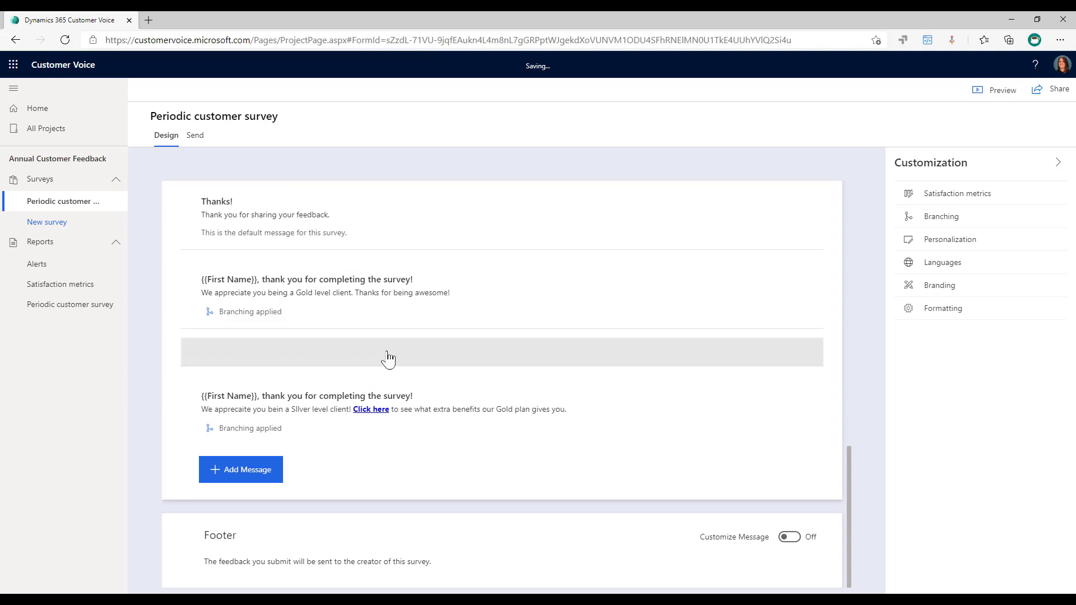
Step: Delete the empty extra post-survey message card
click(224, 357)
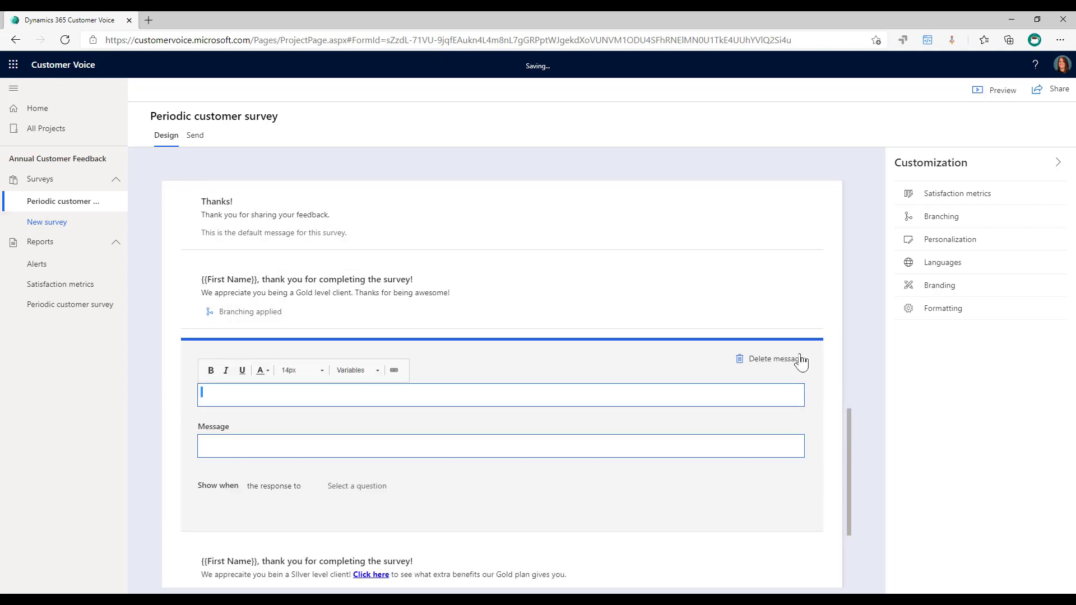
click(776, 361)
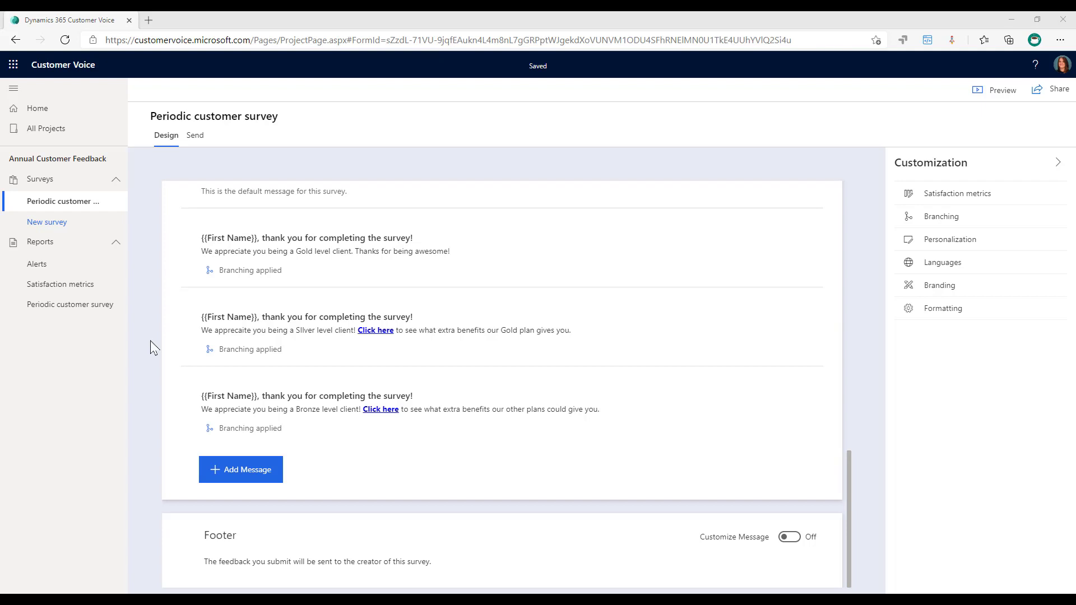
Step: Save personalization defaults: a sample first name for First Name and Silver for SupportTier
click(960, 241)
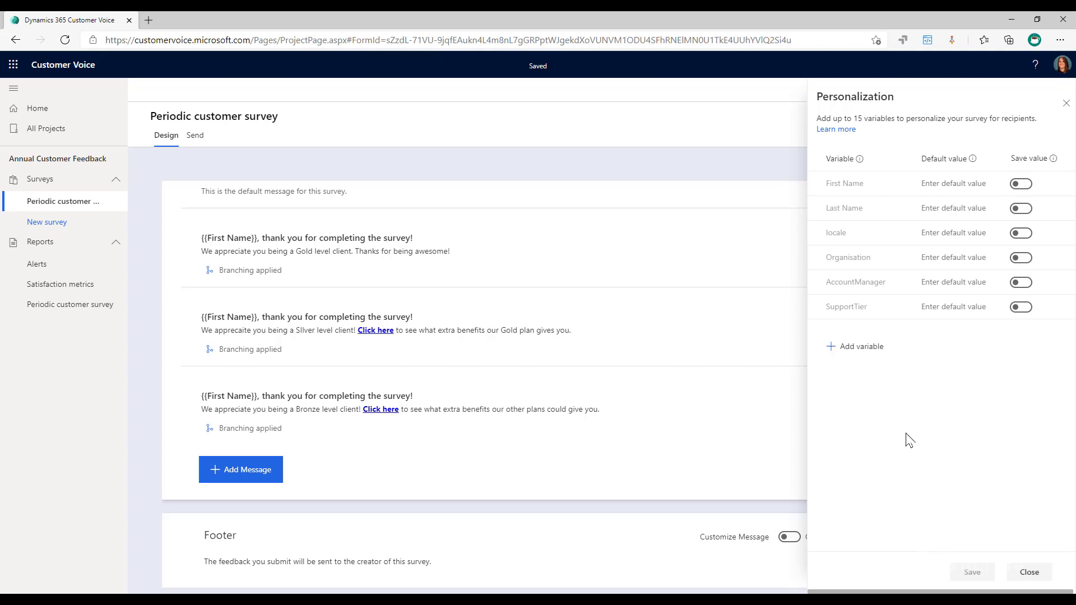
click(943, 186)
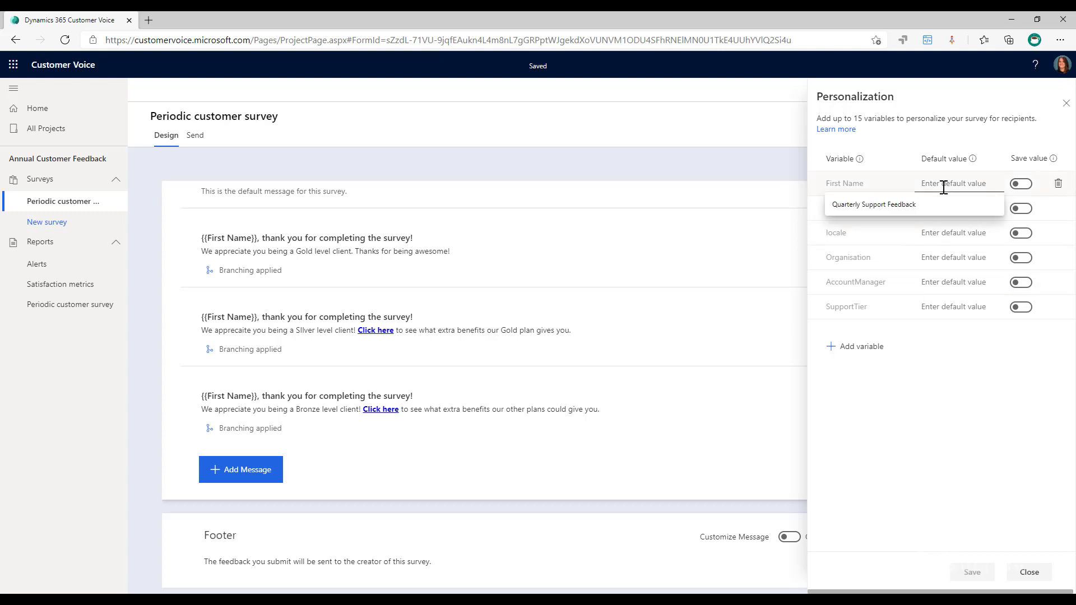
text(Jane)
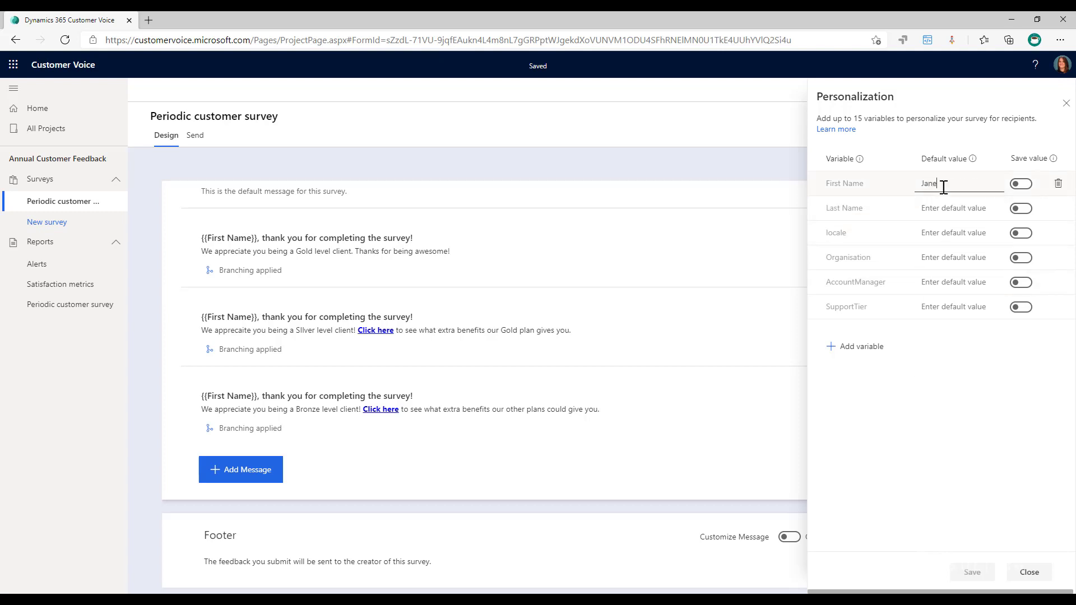
click(940, 303)
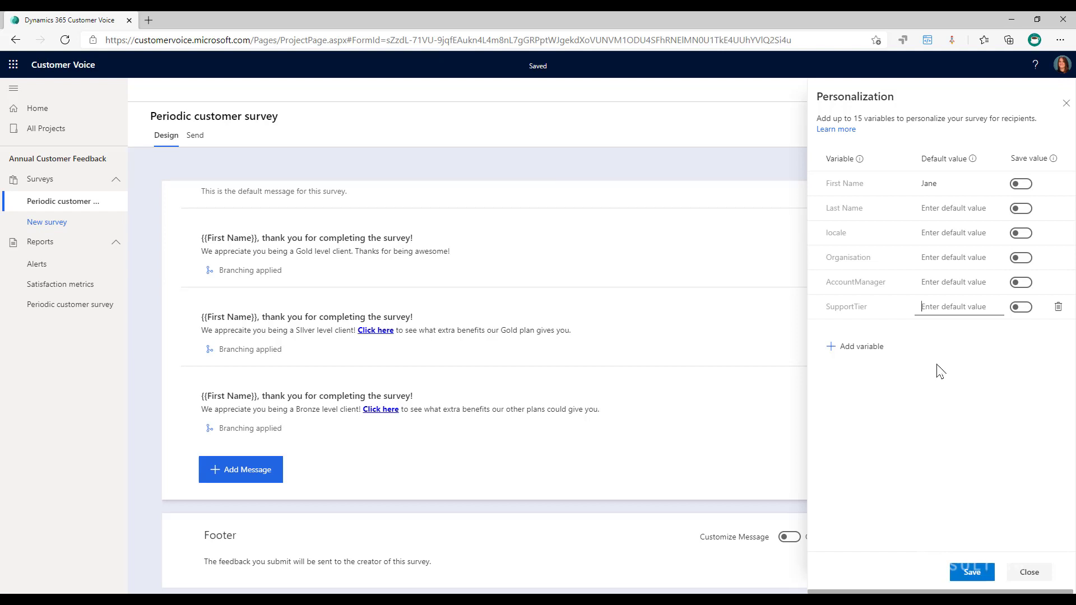
text(Silver)
click(920, 496)
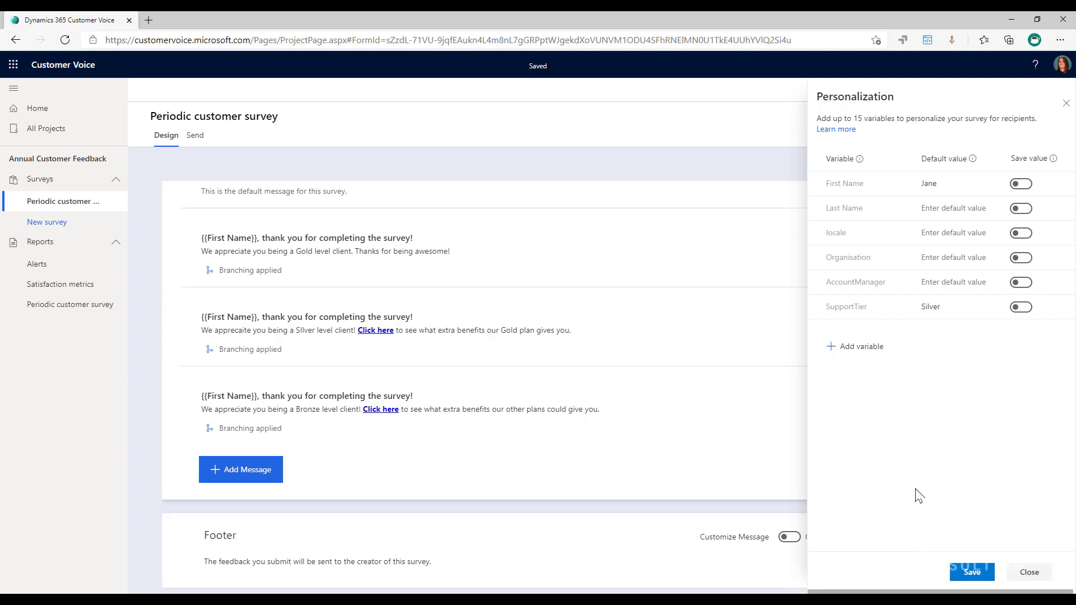
click(964, 575)
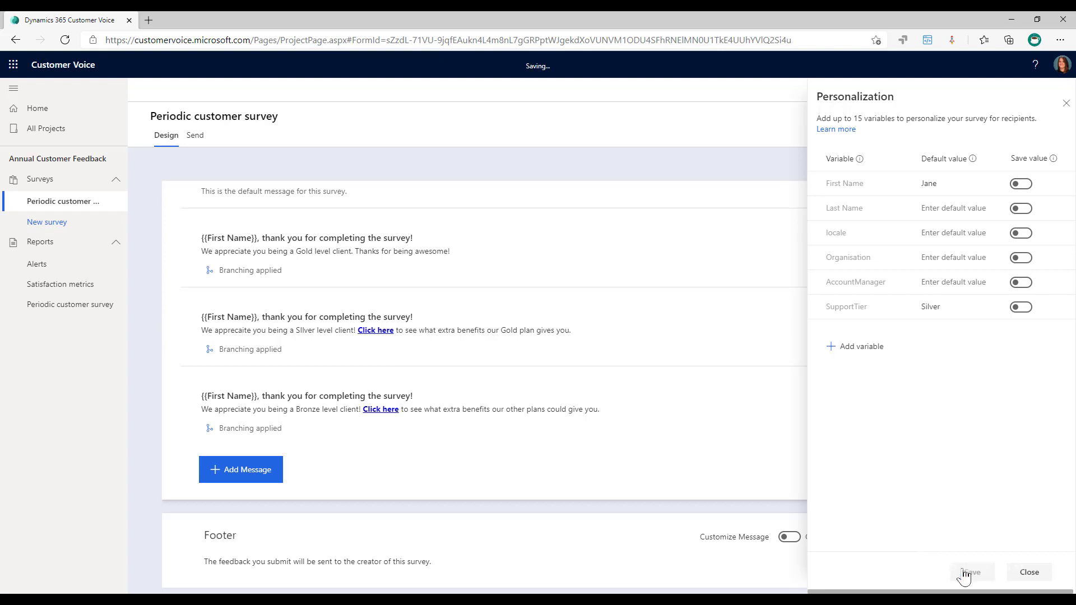
click(1066, 104)
Step: Preview and submit the survey: 4 stars, Agree on all three statements, feedback 'TEST', recommend 7
click(982, 98)
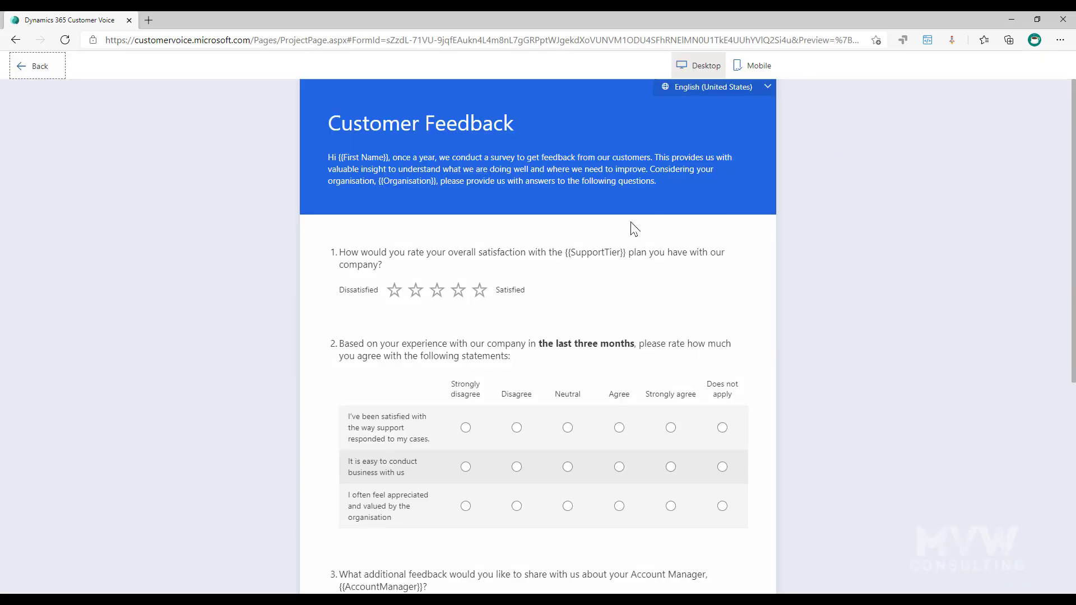
click(459, 290)
scroll(640, 454, down, 3)
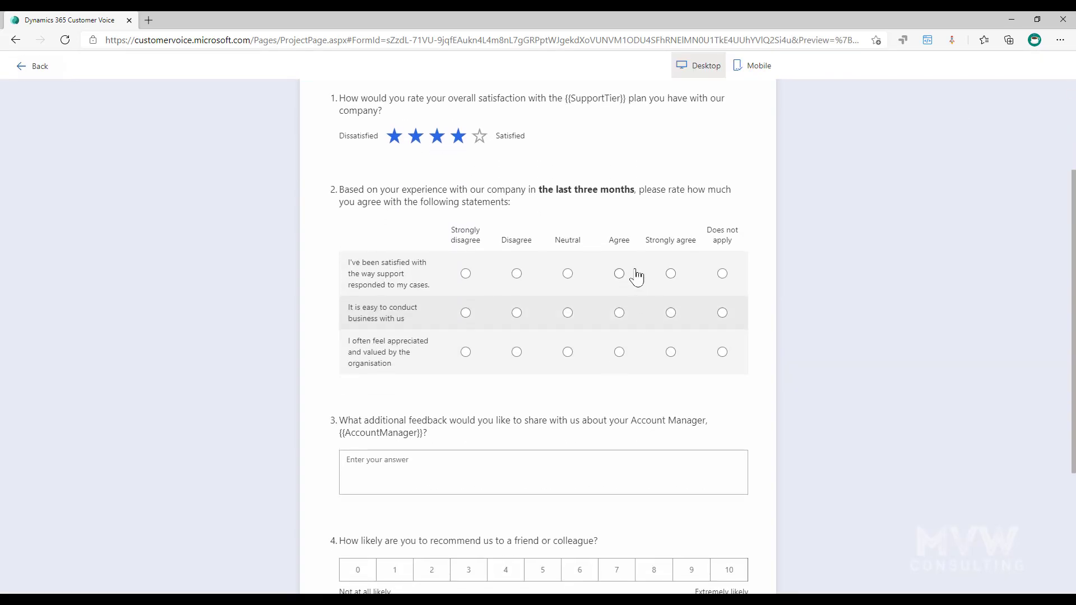
click(620, 274)
click(620, 313)
click(620, 352)
scroll(594, 331, down, 3)
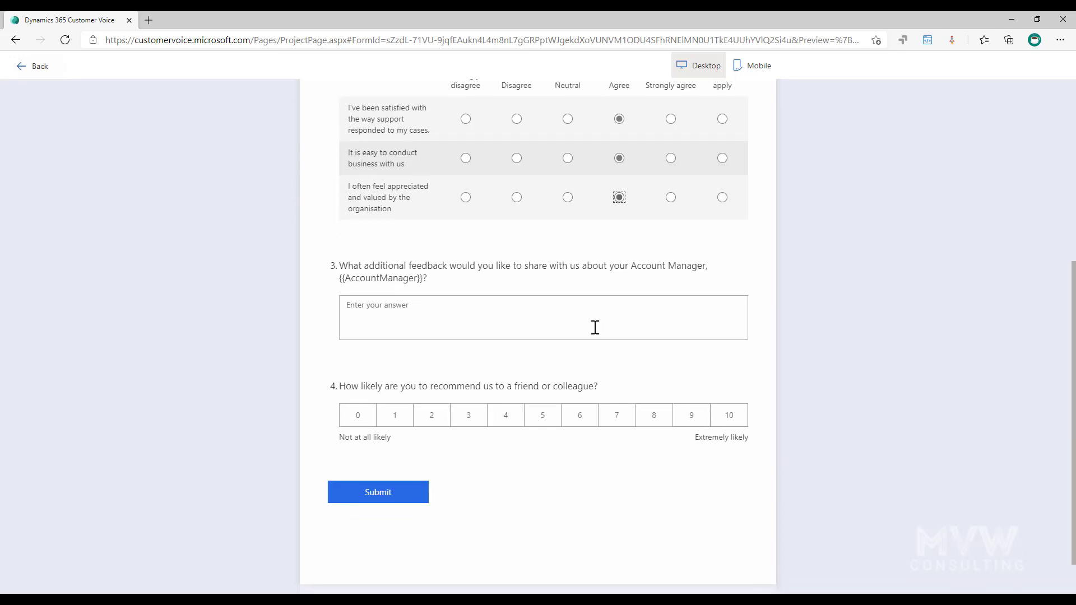
click(595, 327)
text(TEST)
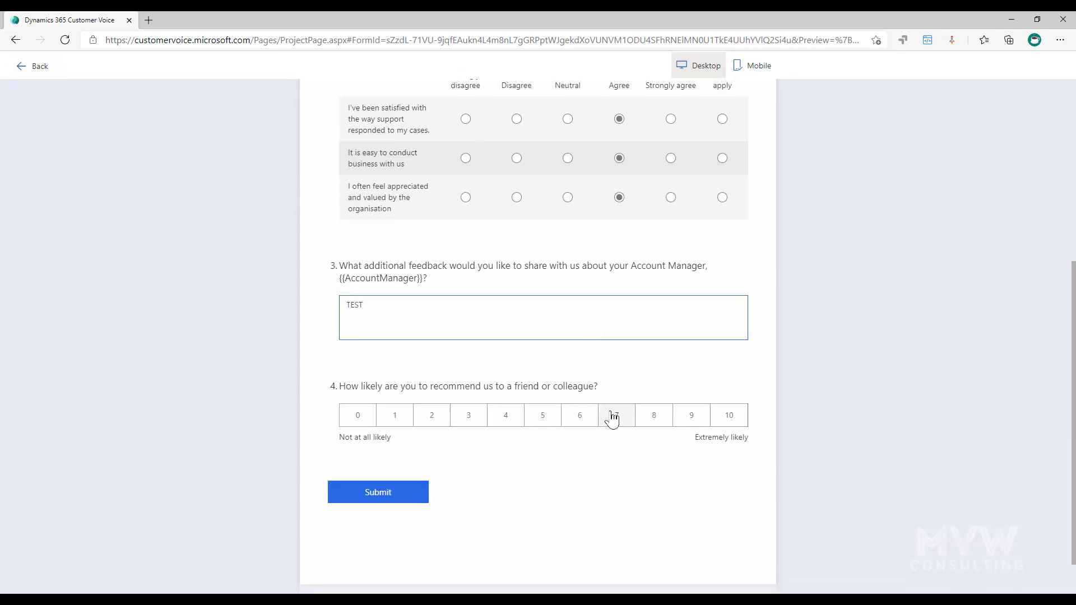
click(614, 418)
click(353, 504)
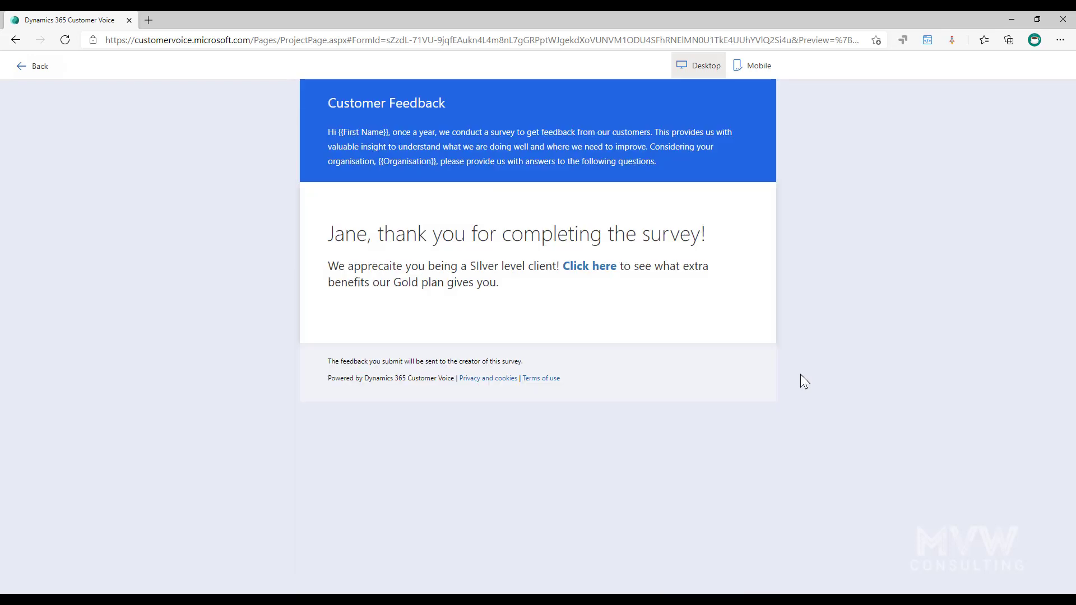